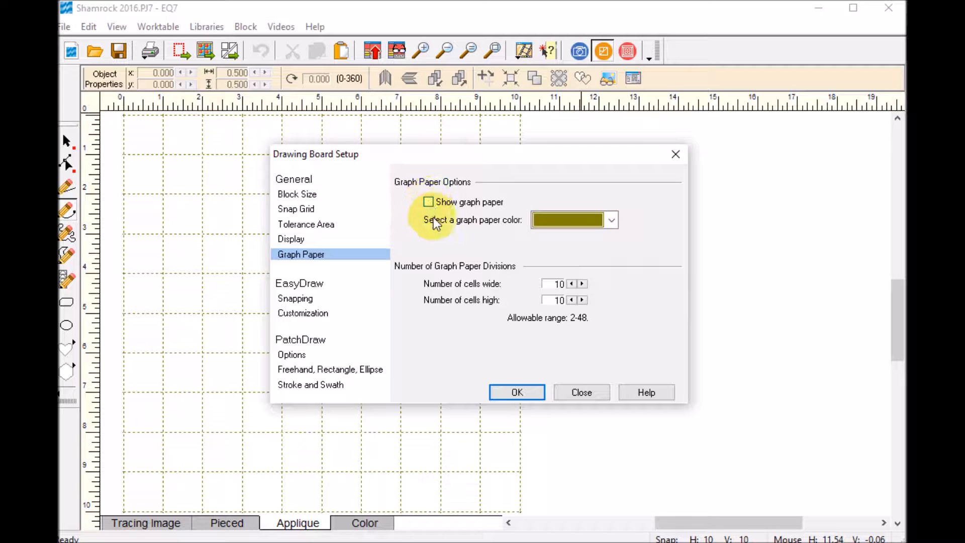
# Hide the graph paper and apply PatchDraw options with node snapping and auto join on, and auto fill off.
pyautogui.click(517, 392)
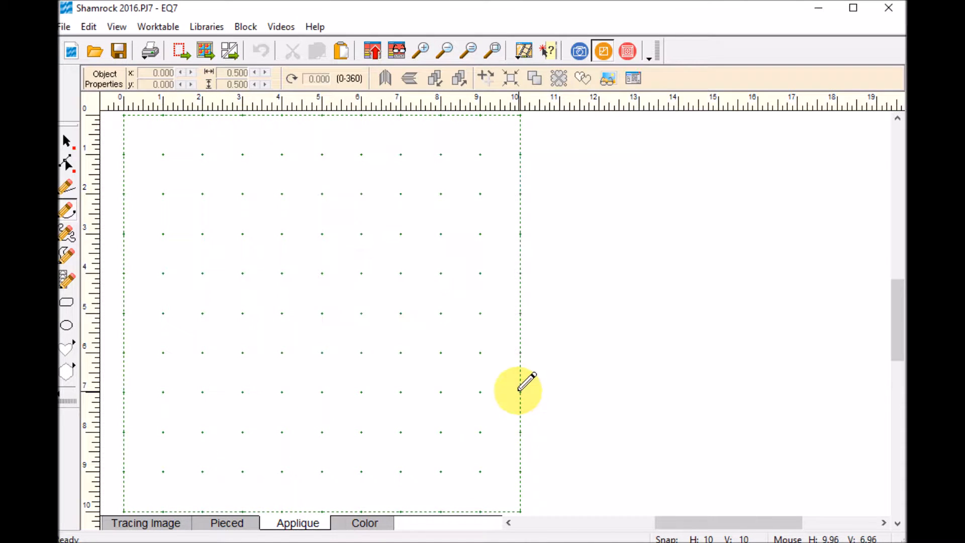
pyautogui.click(634, 78)
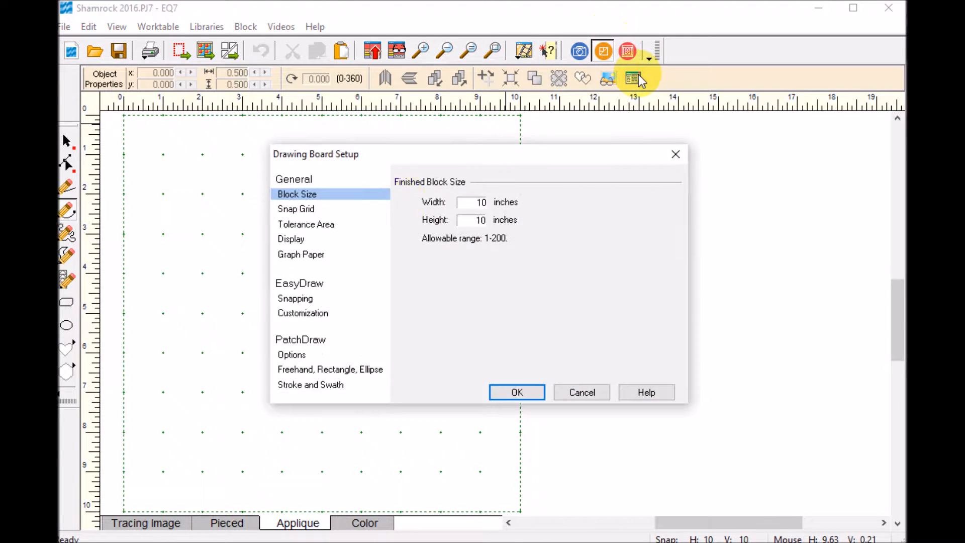
pyautogui.click(296, 358)
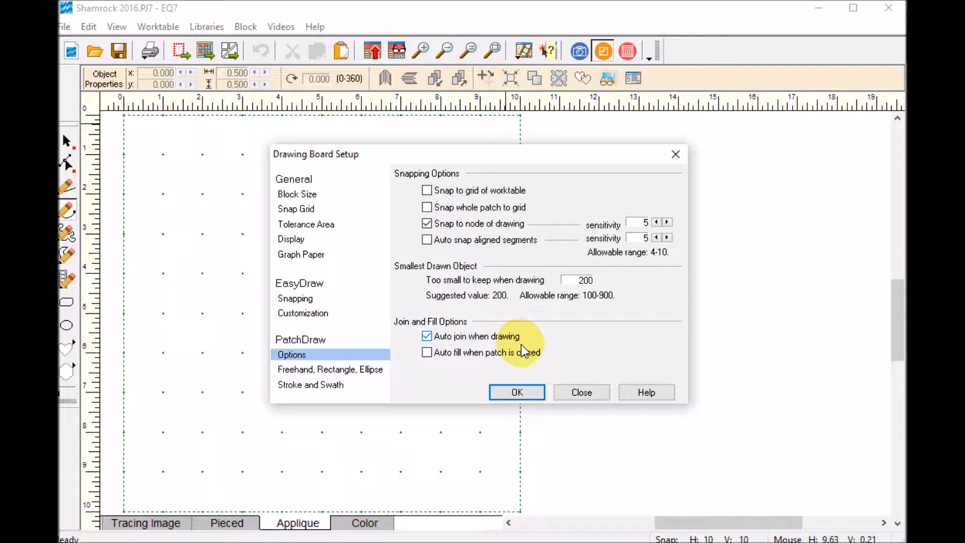
pyautogui.click(517, 393)
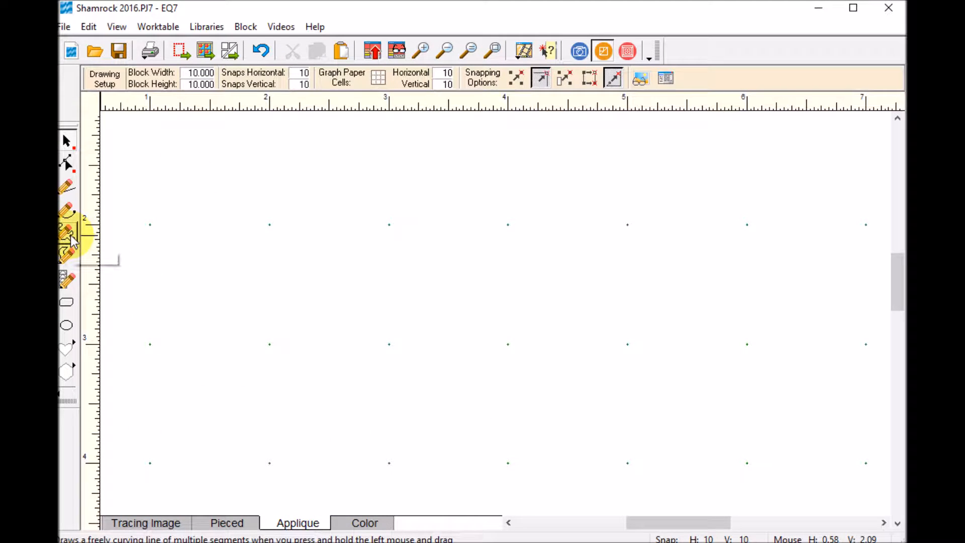
# Draw an open heart-shaped leaf outline freehand in the block's upper-left area, about 1.09 inches wide and 0.94 inches high.
pyautogui.click(69, 235)
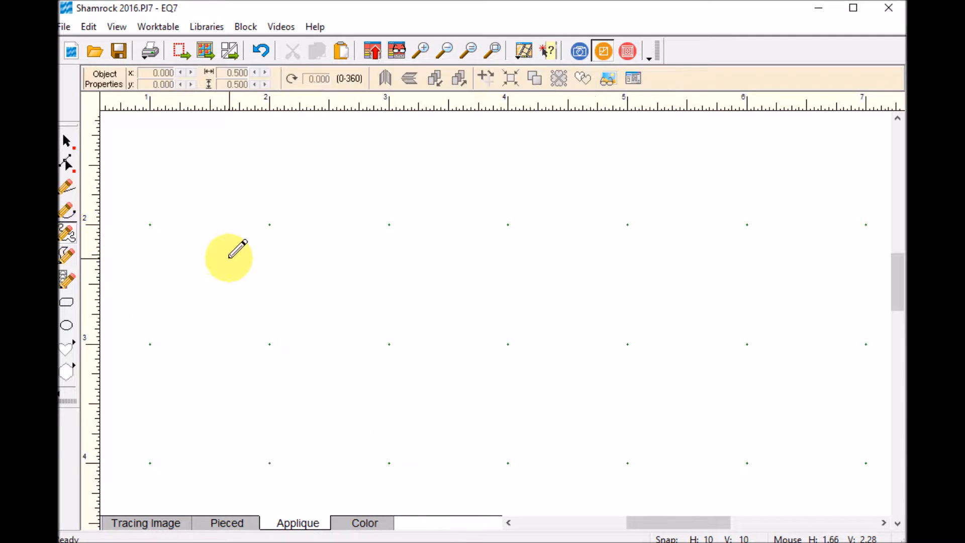
pyautogui.moveTo(276, 266)
pyautogui.mouseDown()
pyautogui.moveTo(242, 247)
pyautogui.moveTo(224, 190)
pyautogui.moveTo(276, 193)
pyautogui.moveTo(309, 158)
pyautogui.moveTo(350, 224)
pyautogui.moveTo(322, 151)
pyautogui.mouseUp()
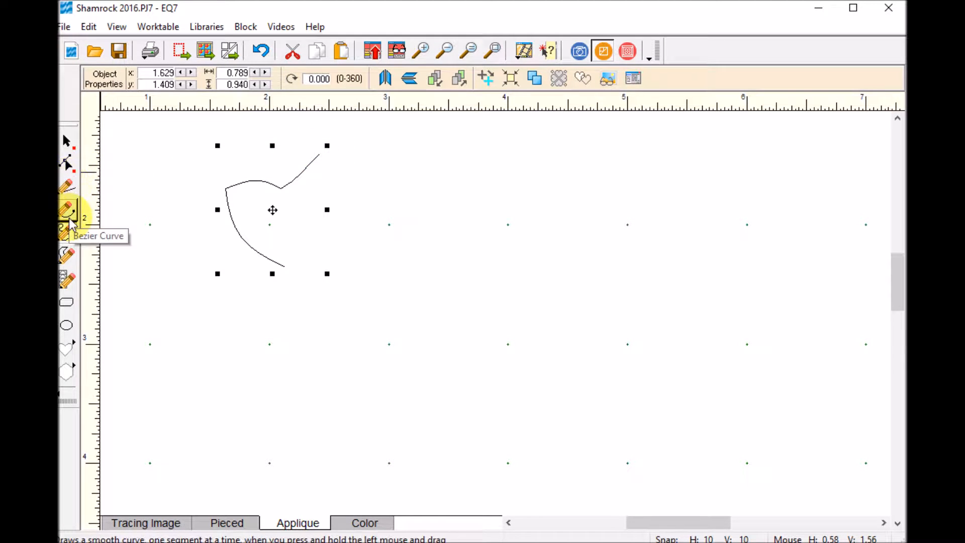
pyautogui.click(67, 233)
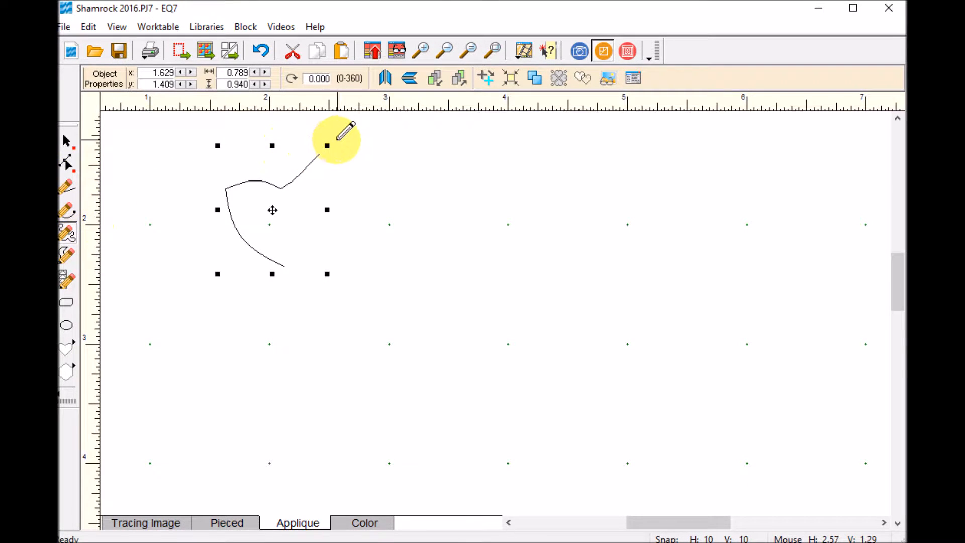
pyautogui.moveTo(323, 153)
pyautogui.mouseDown()
pyautogui.moveTo(342, 173)
pyautogui.moveTo(356, 232)
pyautogui.moveTo(337, 252)
pyautogui.mouseUp()
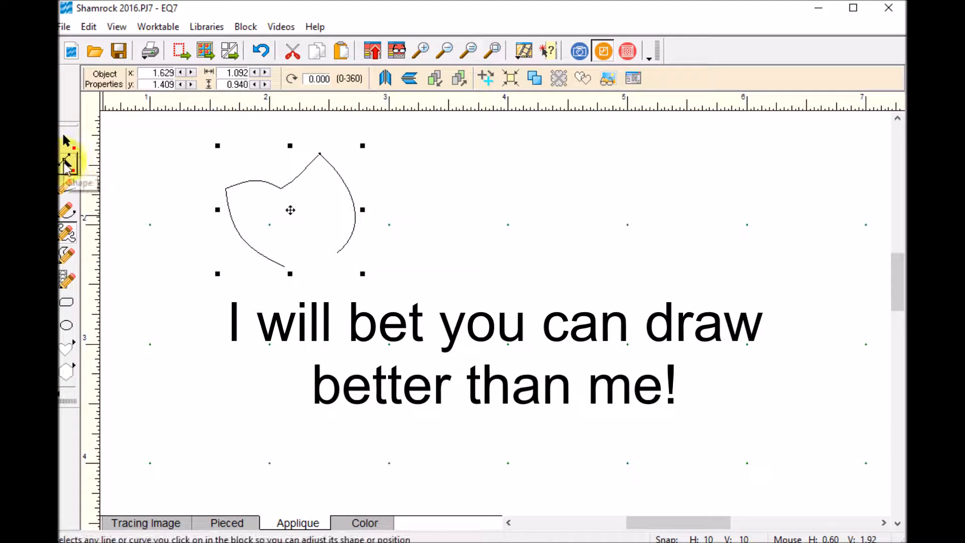
# Make the node on the leaf's left lobe smooth and reshape it into a rounded curve.
pyautogui.click(66, 165)
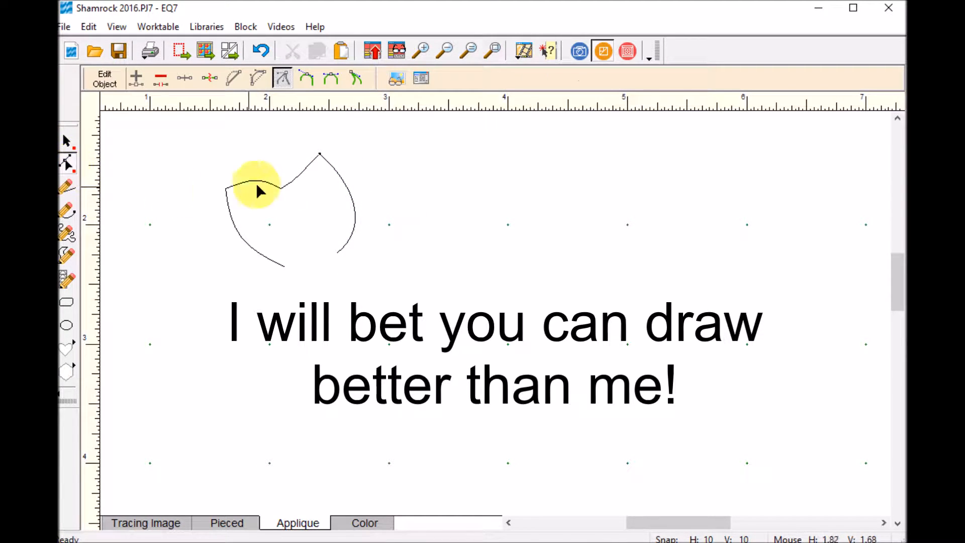
pyautogui.click(226, 189)
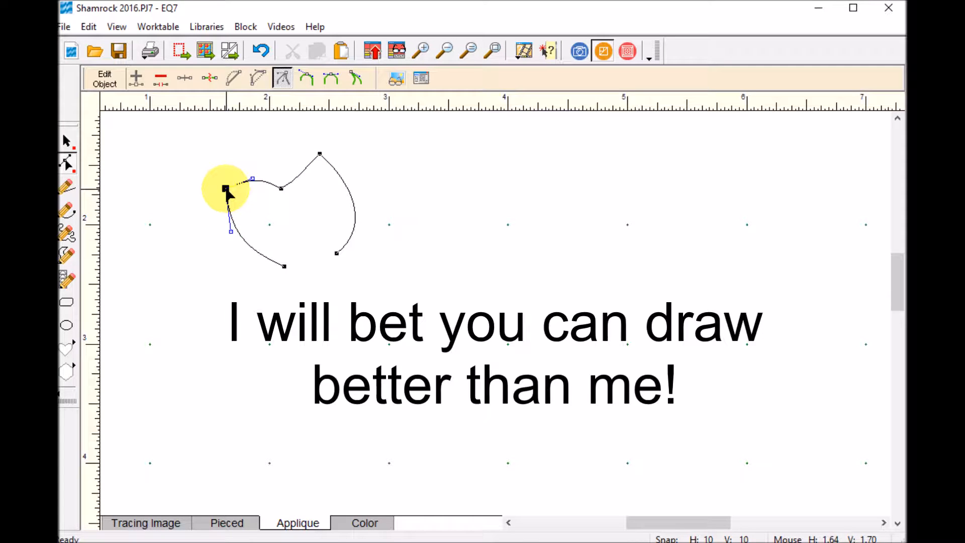
pyautogui.click(307, 79)
pyautogui.click(188, 211)
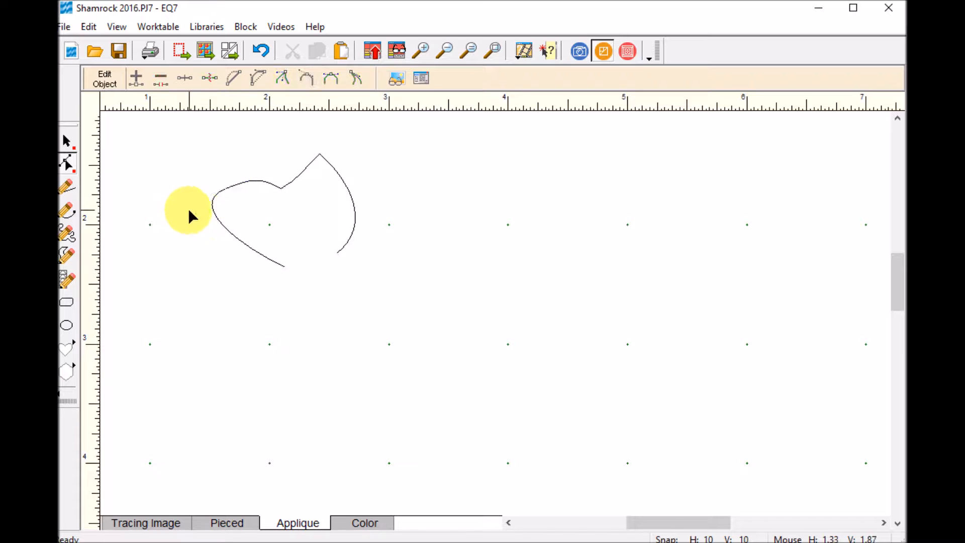
pyautogui.click(231, 186)
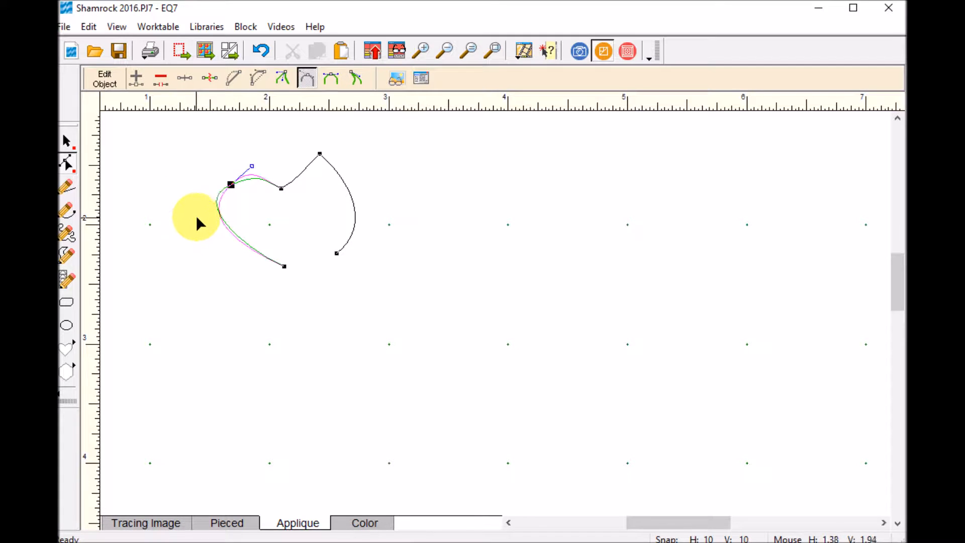
# Make the top node of the leaf's right lobe smooth and adjust its handle to round the lobe.
pyautogui.click(280, 189)
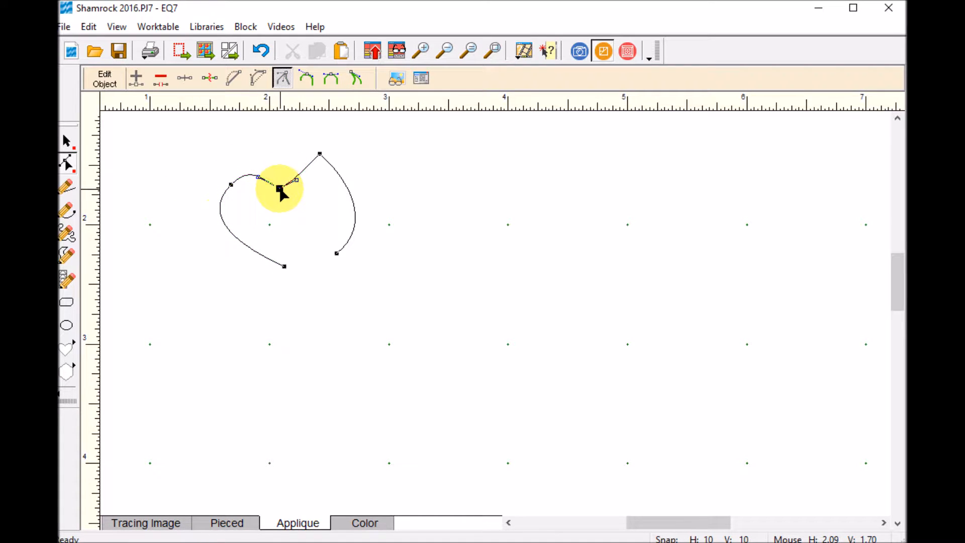
pyautogui.click(320, 154)
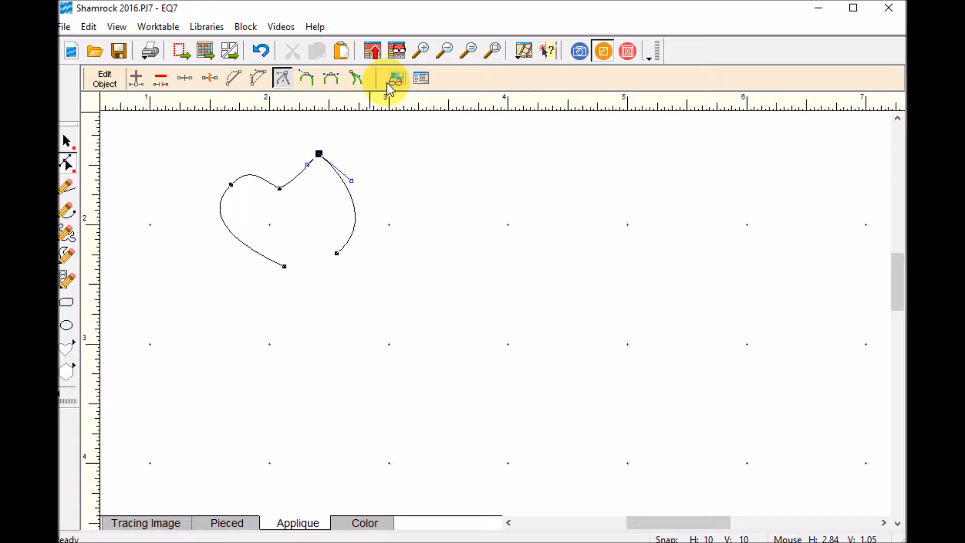
pyautogui.click(308, 80)
pyautogui.moveTo(320, 154); pyautogui.dragTo(294, 151)
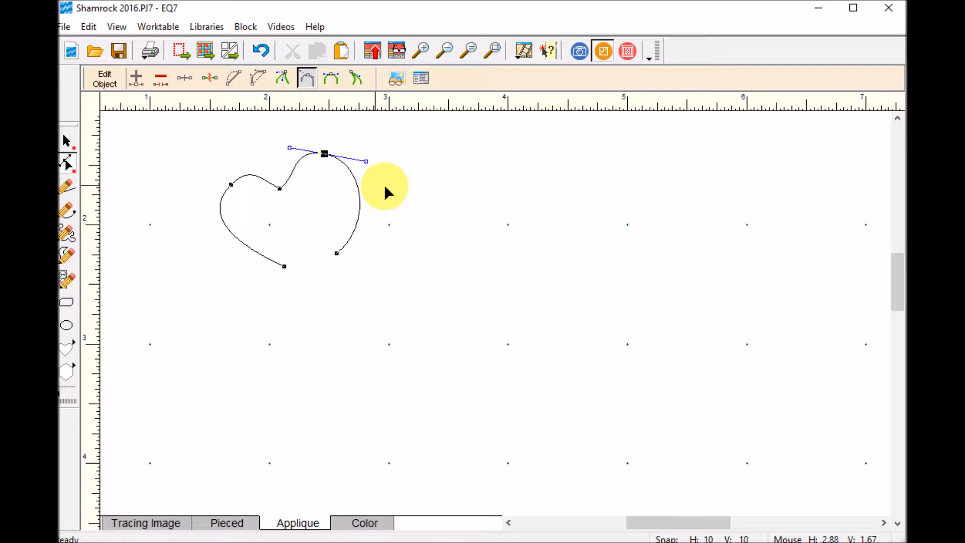
# Reshape the leaf's lower sides by adjusting its two open end nodes and the right end's curve handle.
pyautogui.moveTo(336, 252); pyautogui.dragTo(339, 252)
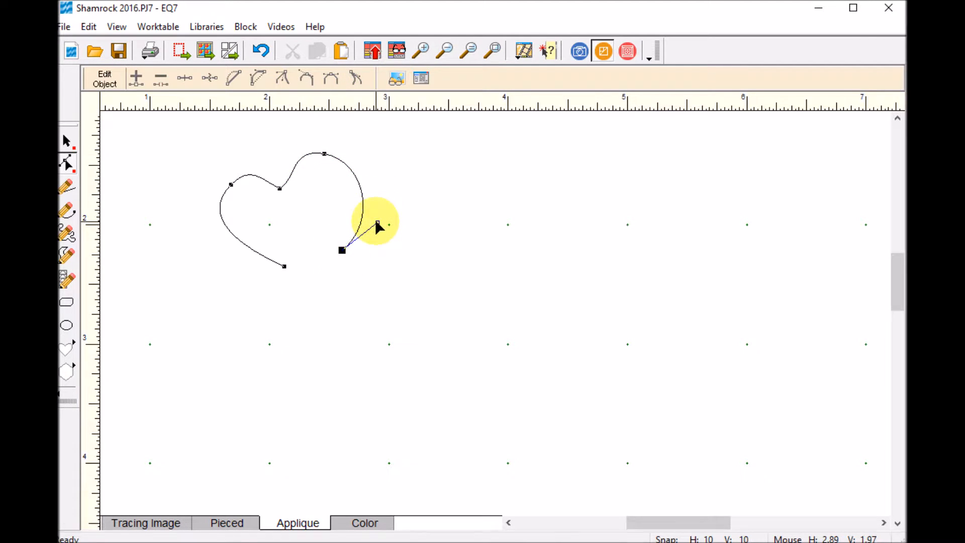
pyautogui.moveTo(362, 215); pyautogui.dragTo(358, 211)
pyautogui.moveTo(285, 267); pyautogui.dragTo(242, 261)
# Make the node in the leaf's notch symmetrical and slightly lengthen its handles for a soft dip.
pyautogui.moveTo(279, 189); pyautogui.dragTo(281, 190)
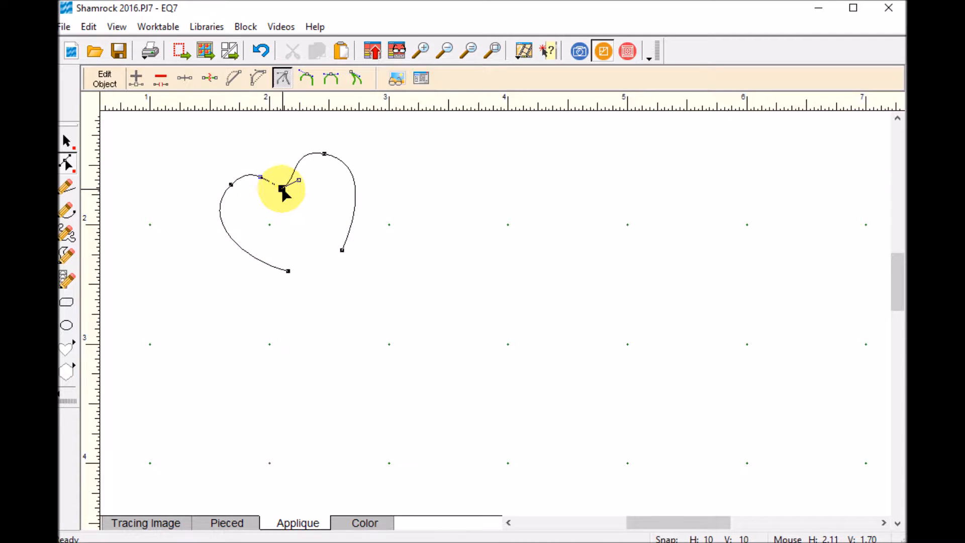
pyautogui.rightClick(283, 190)
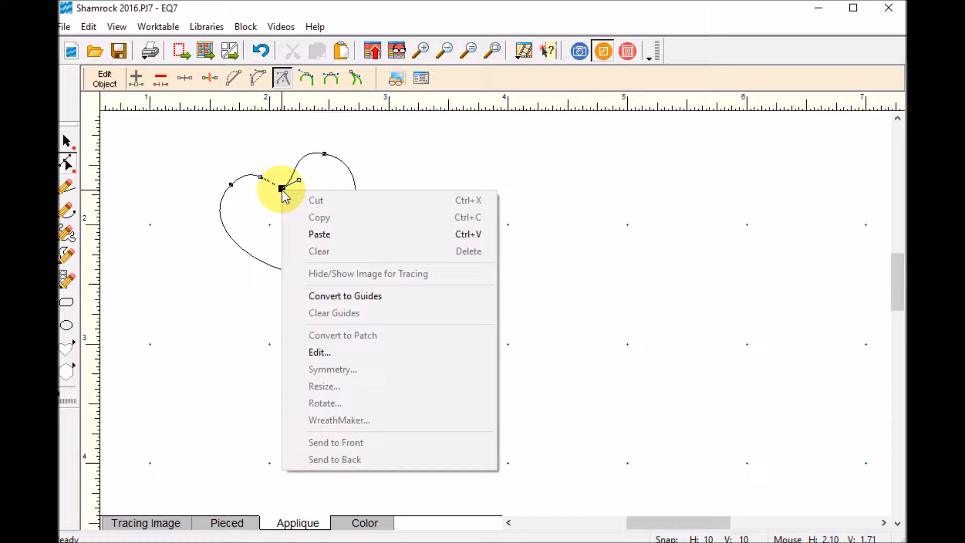
pyautogui.click(321, 353)
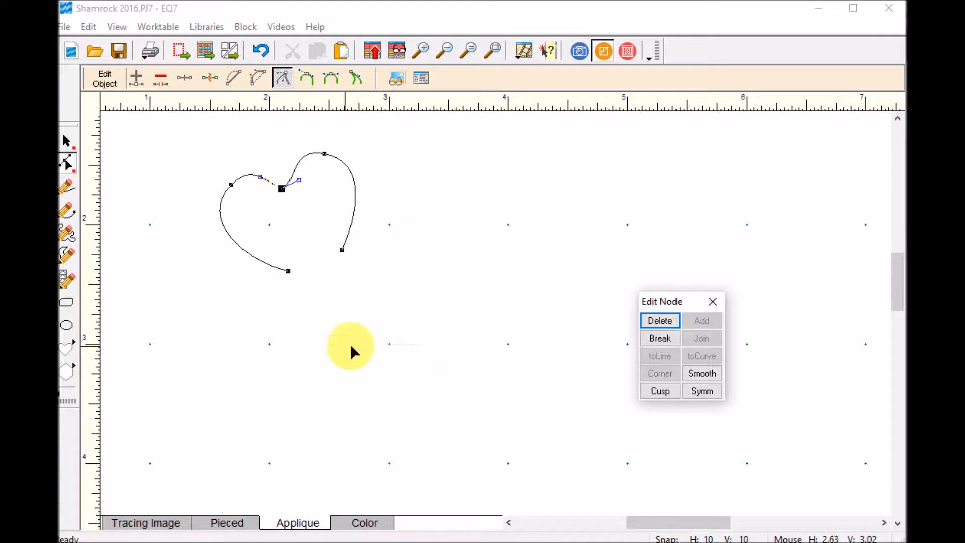
pyautogui.click(702, 391)
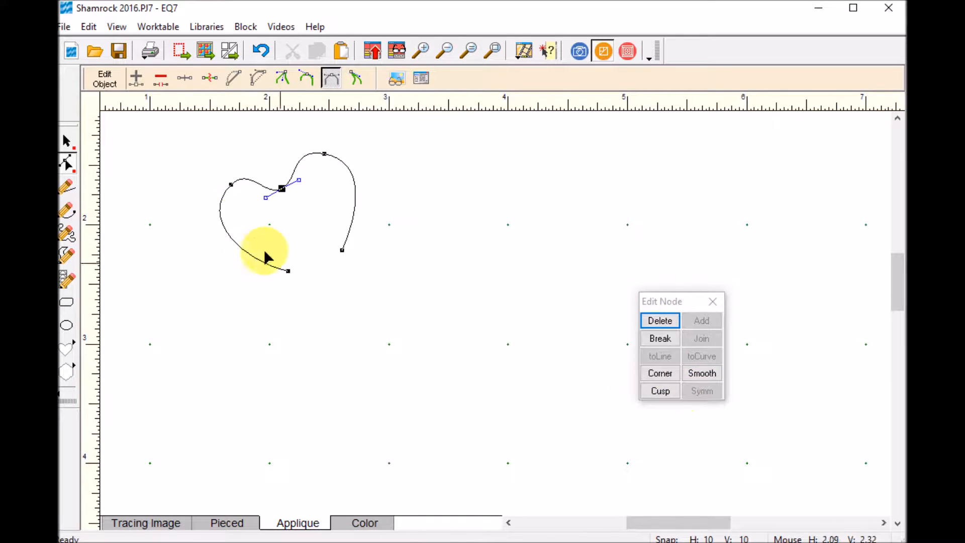
pyautogui.moveTo(301, 183); pyautogui.dragTo(304, 181)
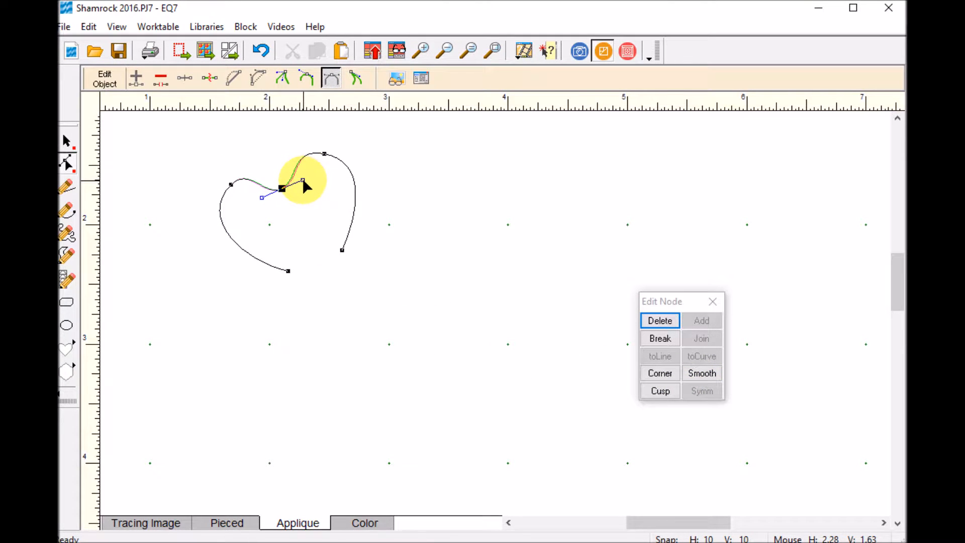
# Move the leaf's two open lower ends closer together to refine the heart shape, and finish node editing.
pyautogui.click(326, 154)
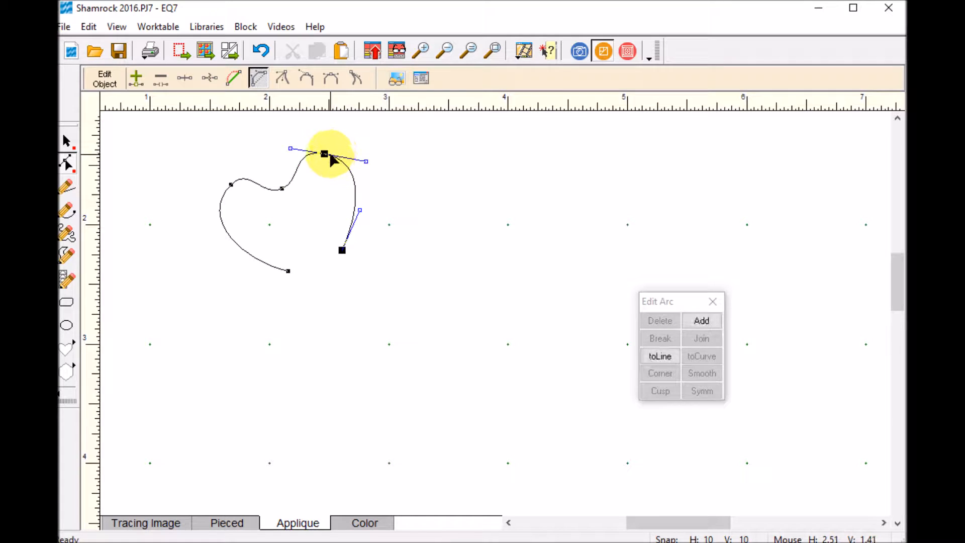
pyautogui.moveTo(343, 254); pyautogui.dragTo(306, 279)
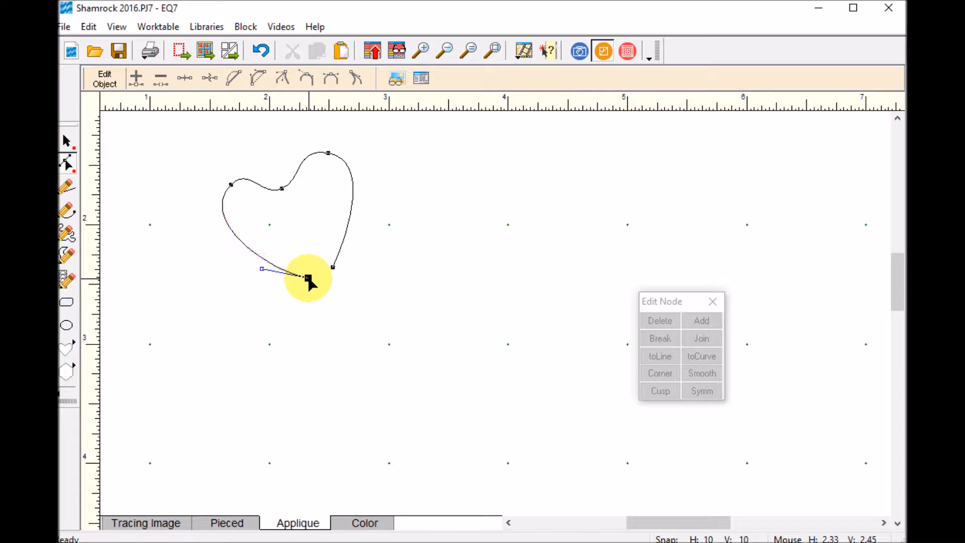
pyautogui.click(420, 179)
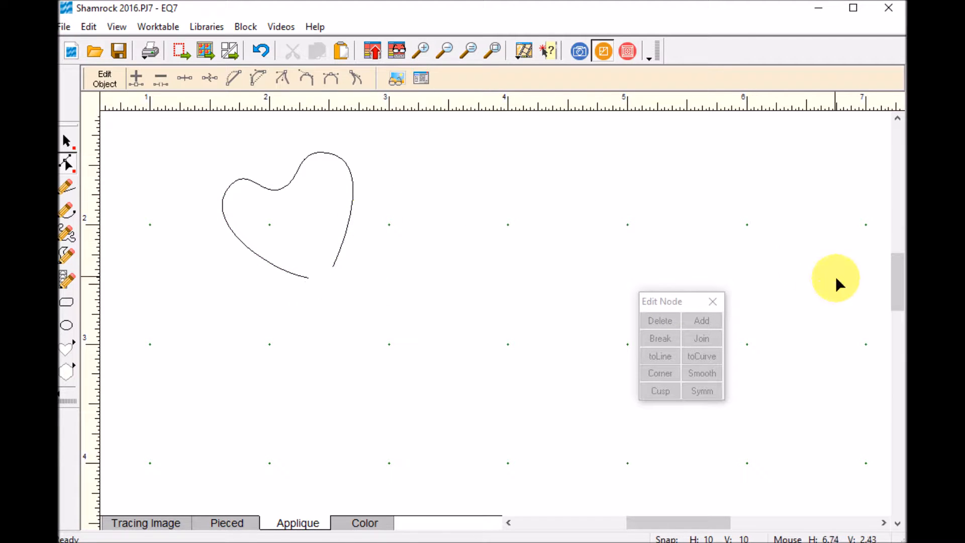
pyautogui.click(719, 304)
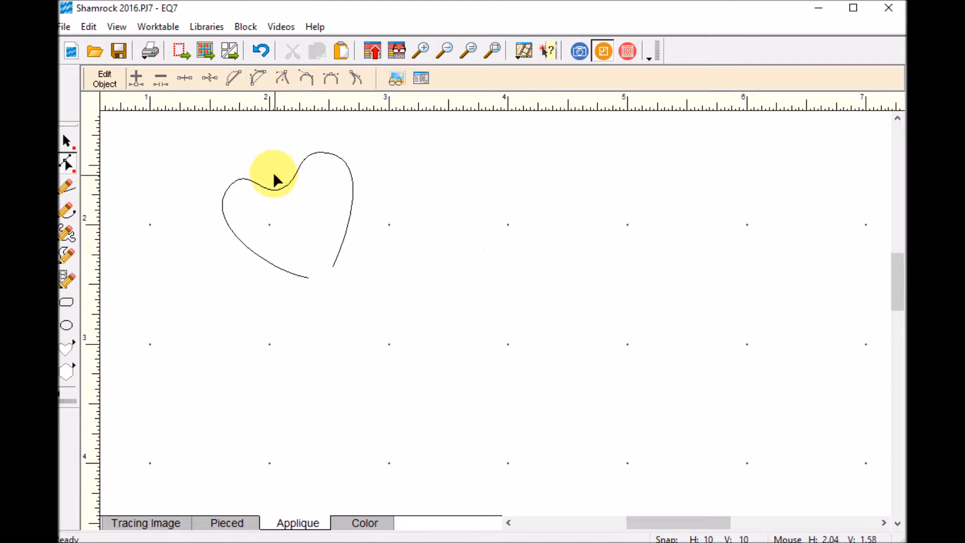
# Clone the leaf, rotate the copy roughly a quarter turn clockwise, and place it to the right of the original.
pyautogui.click(67, 139)
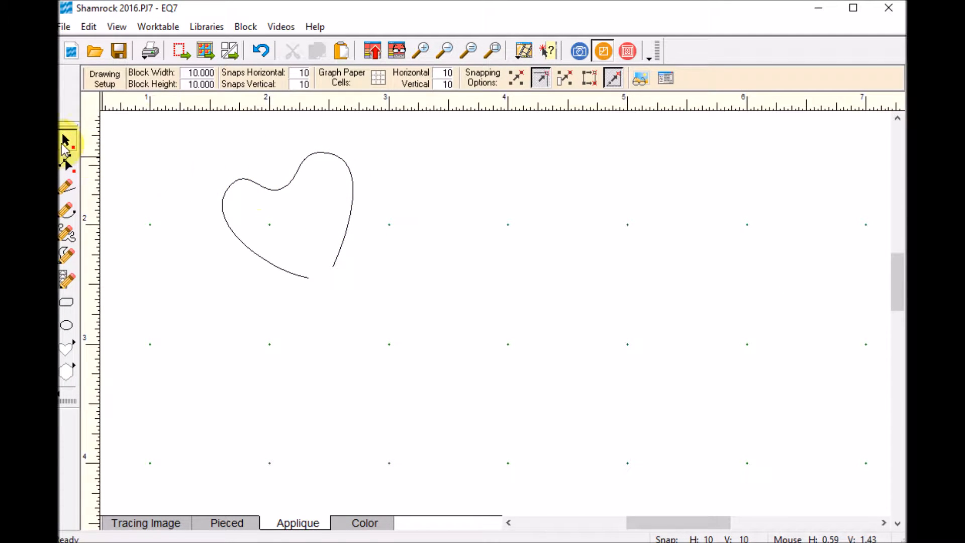
pyautogui.click(268, 186)
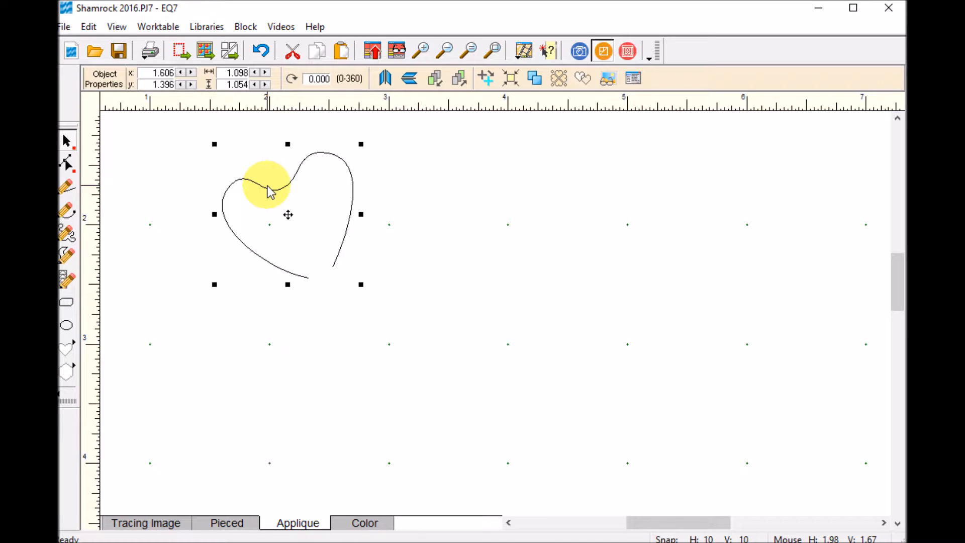
pyautogui.click(535, 79)
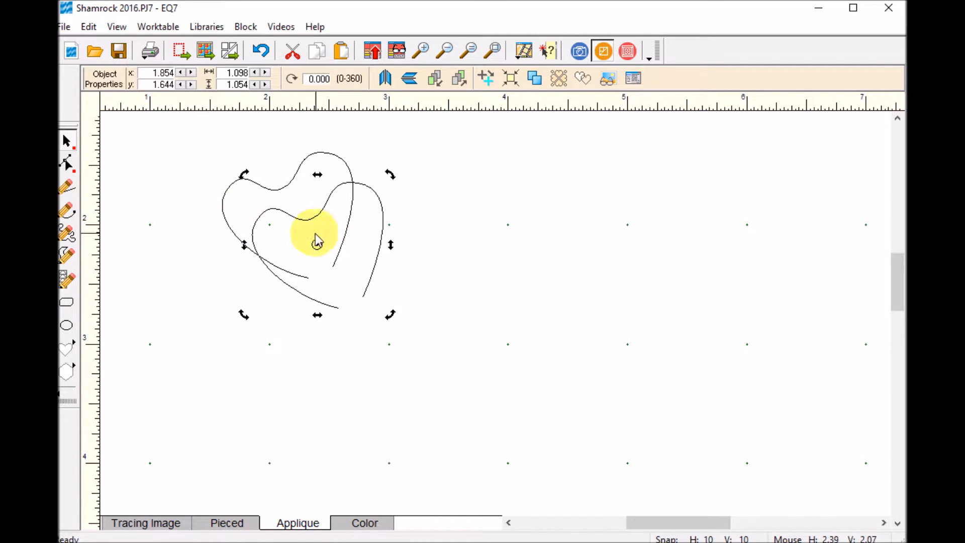
pyautogui.moveTo(386, 170); pyautogui.dragTo(426, 303)
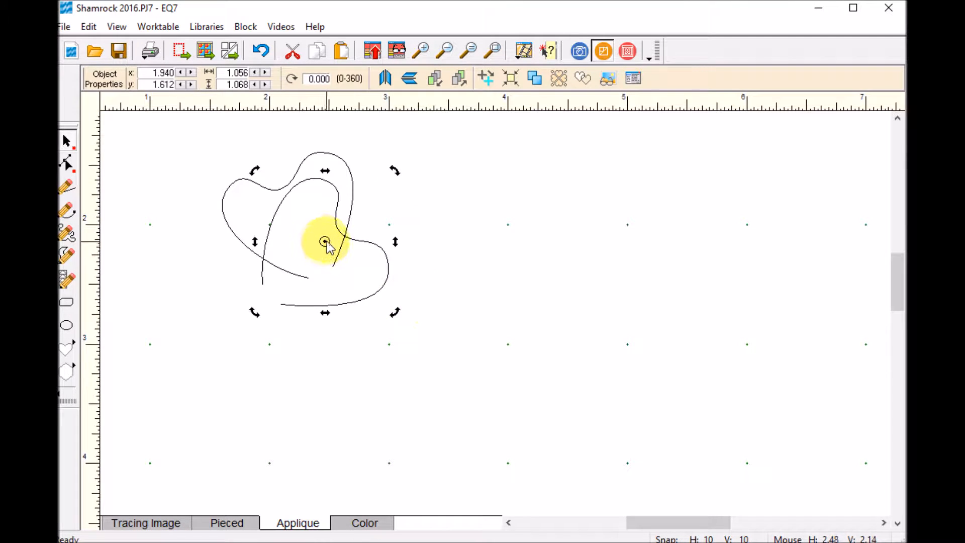
pyautogui.moveTo(325, 243); pyautogui.dragTo(403, 239)
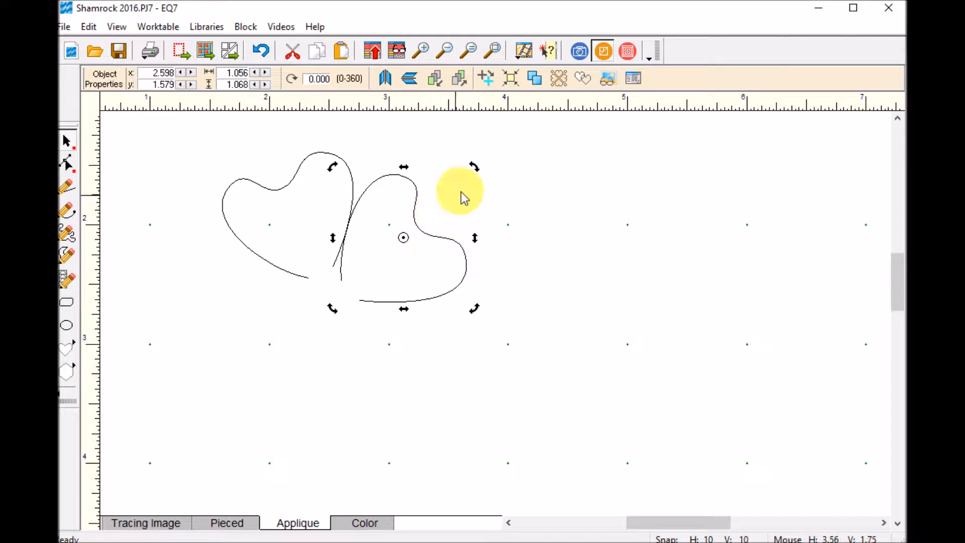
# Fine-tune the second leaf's rotation and position so its upper open end meets the first leaf's right end.
pyautogui.moveTo(471, 165); pyautogui.dragTo(485, 182)
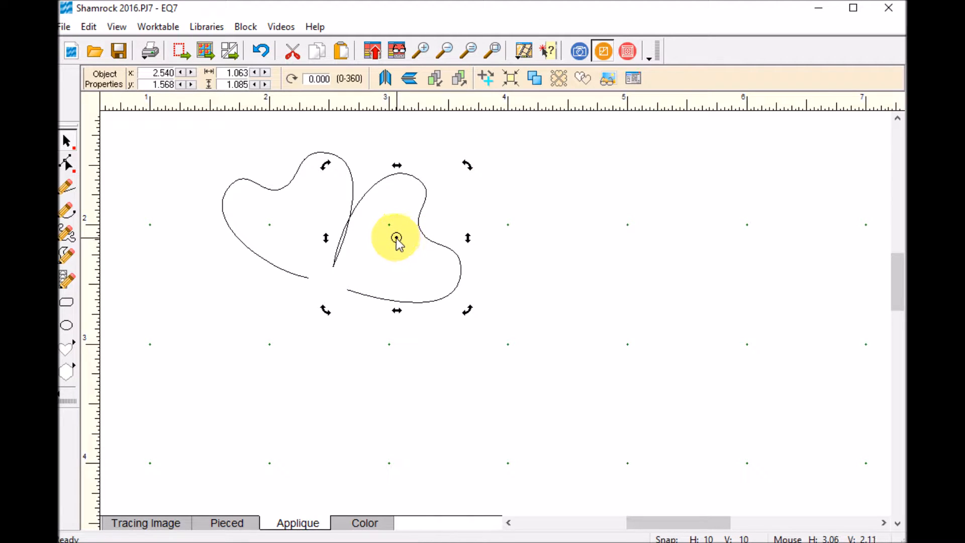
pyautogui.moveTo(398, 237); pyautogui.dragTo(403, 237)
pyautogui.moveTo(471, 161); pyautogui.dragTo(472, 166)
pyautogui.moveTo(399, 238); pyautogui.dragTo(400, 240)
pyautogui.click(496, 233)
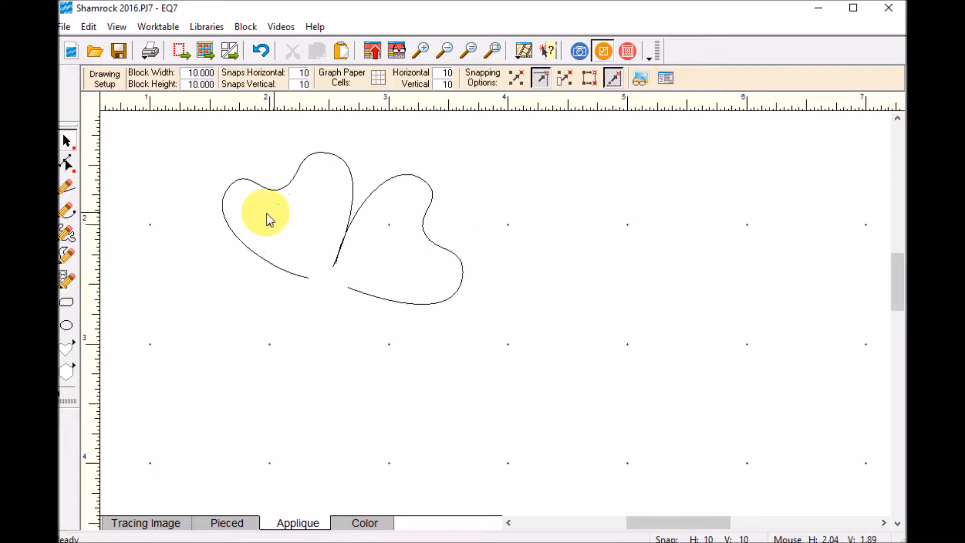
# Clone the second leaf, rotate the copy roughly a quarter turn clockwise, and place it below with its end meeting the second leaf's lower end.
pyautogui.click(437, 304)
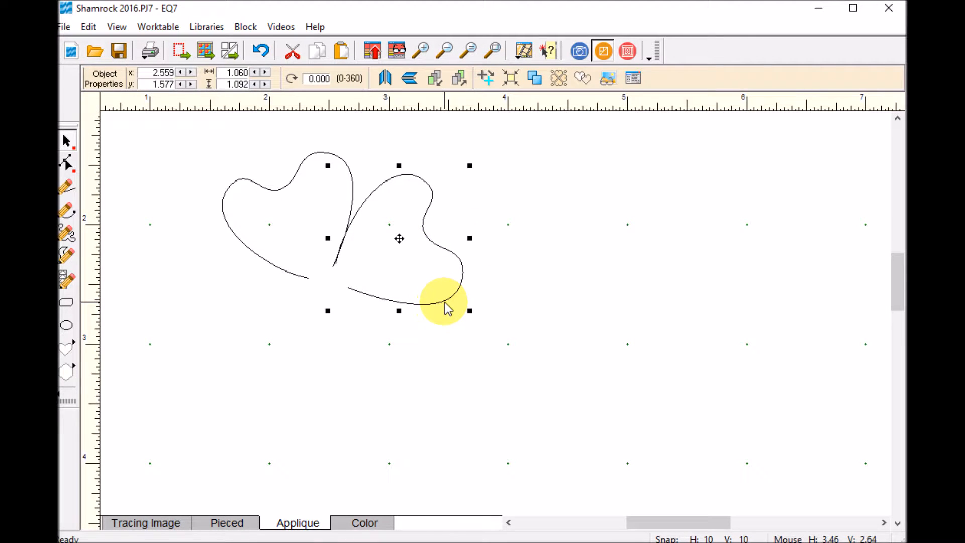
pyautogui.hotkey('ctrl', 'v')
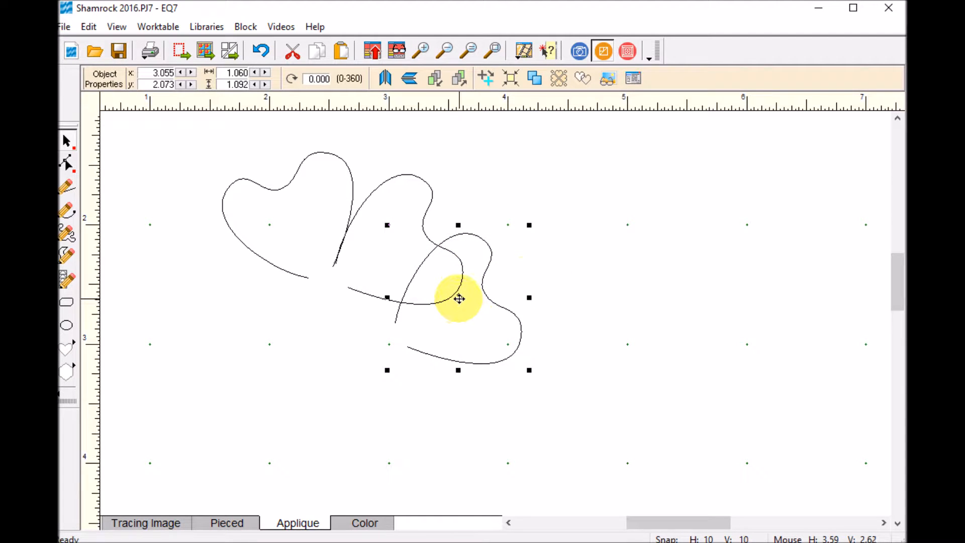
pyautogui.moveTo(524, 222); pyautogui.dragTo(554, 358)
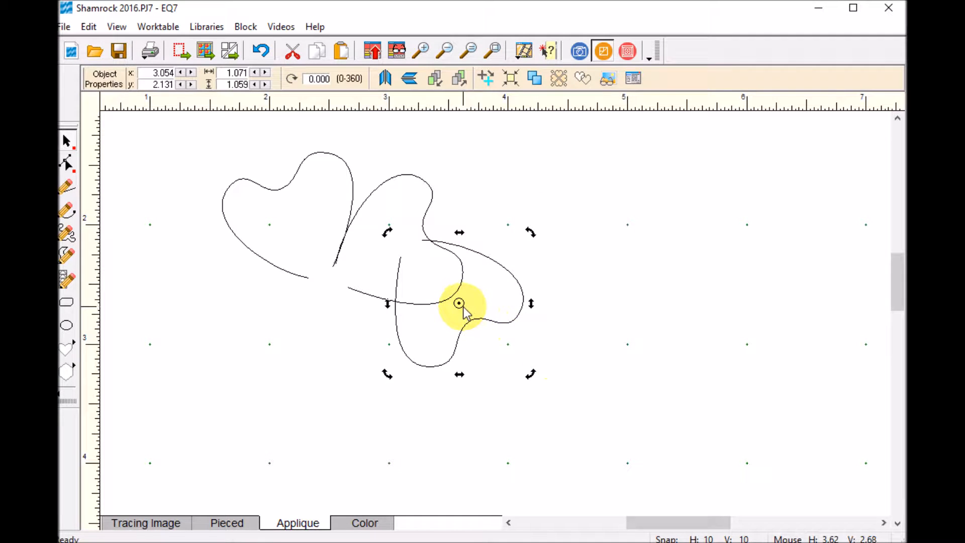
pyautogui.moveTo(462, 310); pyautogui.dragTo(381, 358)
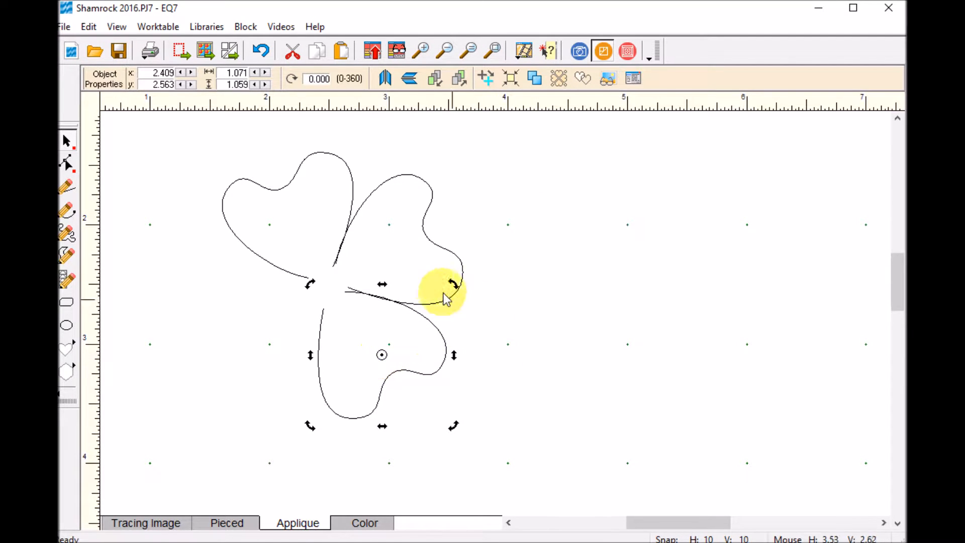
pyautogui.moveTo(448, 282); pyautogui.dragTo(453, 296)
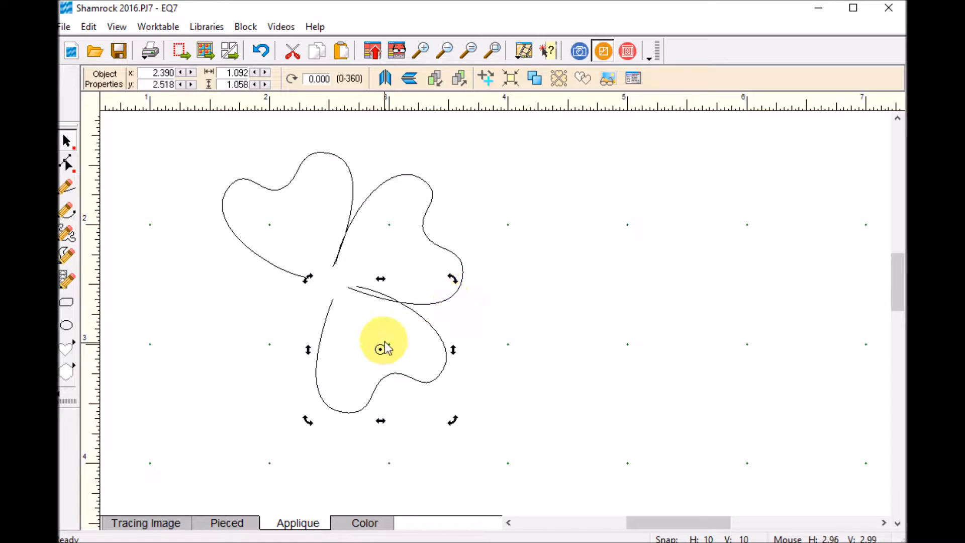
pyautogui.moveTo(382, 348); pyautogui.dragTo(372, 355)
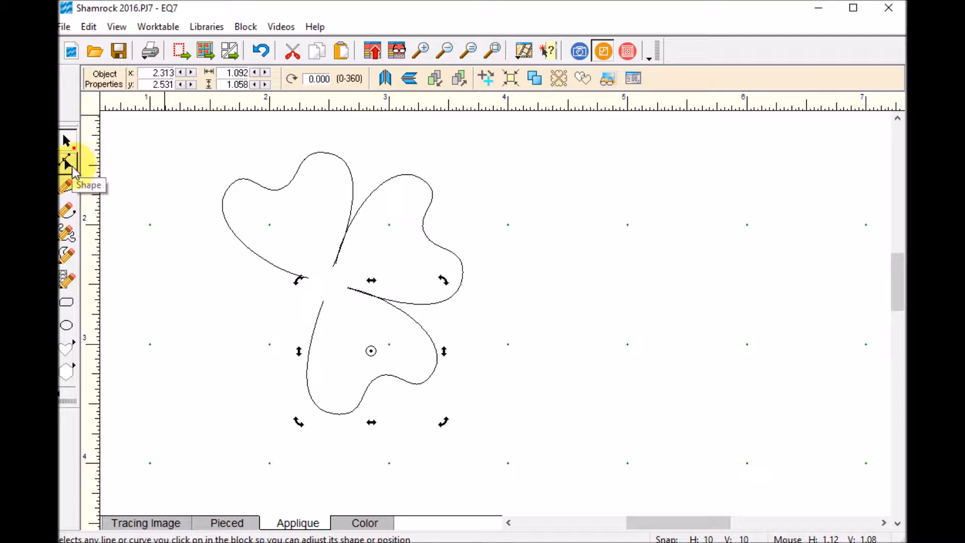
# Join the first leaf's right end node to the second leaf's upper end and adjust the handles so their curves no longer cross.
pyautogui.click(72, 170)
pyautogui.click(351, 206)
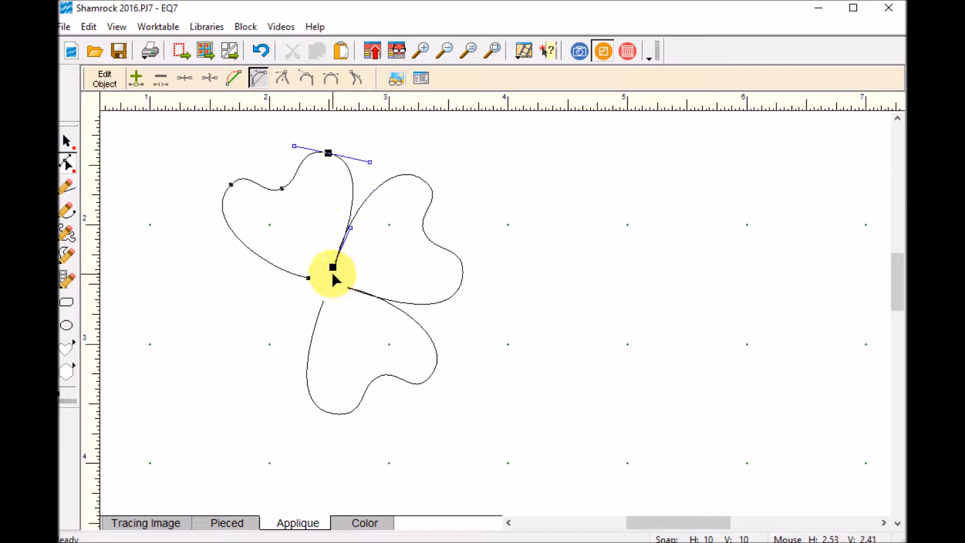
pyautogui.click(334, 269)
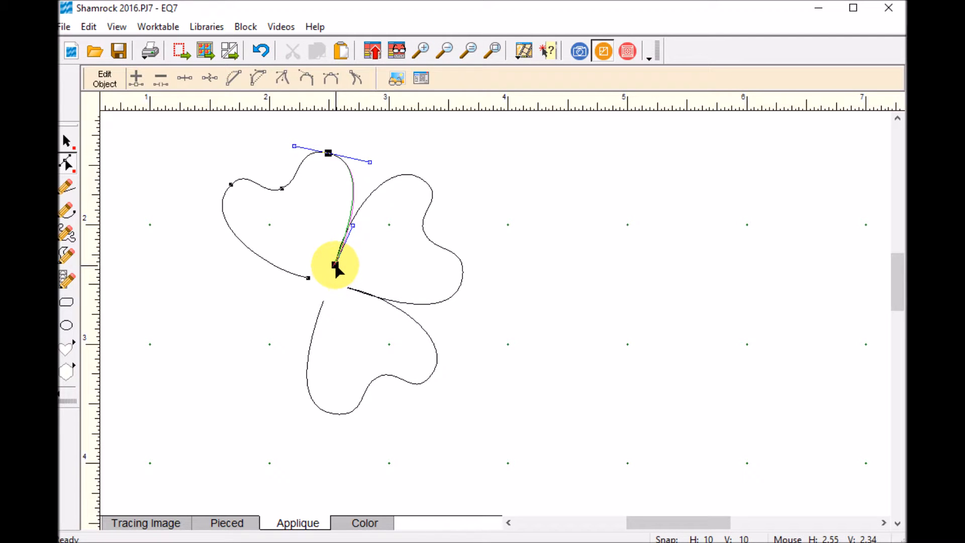
pyautogui.click(336, 265)
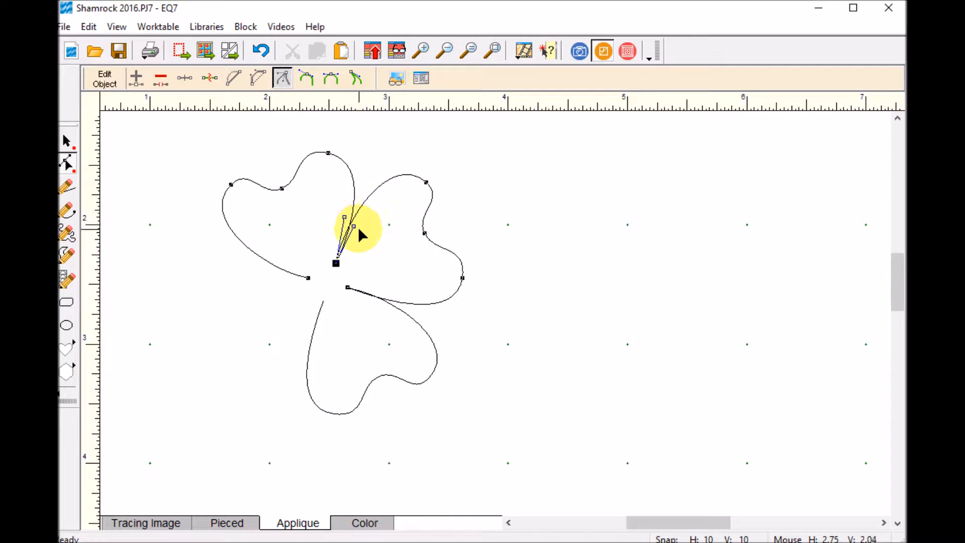
pyautogui.click(422, 48)
pyautogui.moveTo(293, 183); pyautogui.dragTo(444, 351)
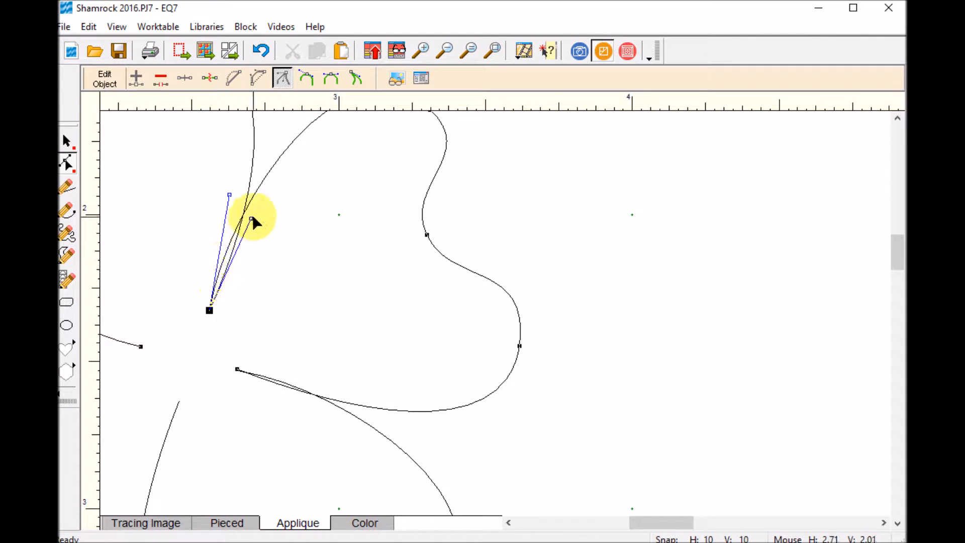
pyautogui.moveTo(251, 218); pyautogui.dragTo(236, 191)
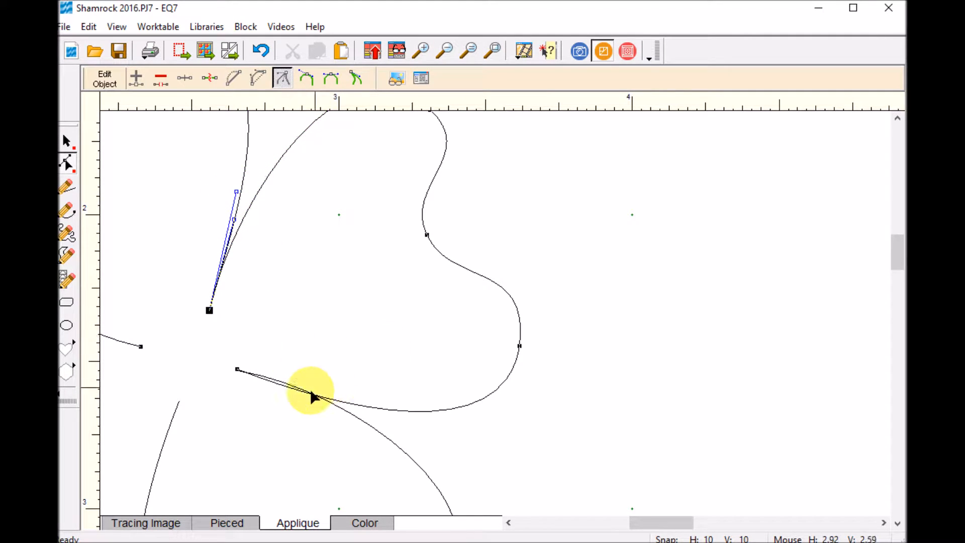
# Join the second leaf's lower end node to the third leaf's end and adjust the handles so their curves no longer cross.
pyautogui.click(371, 408)
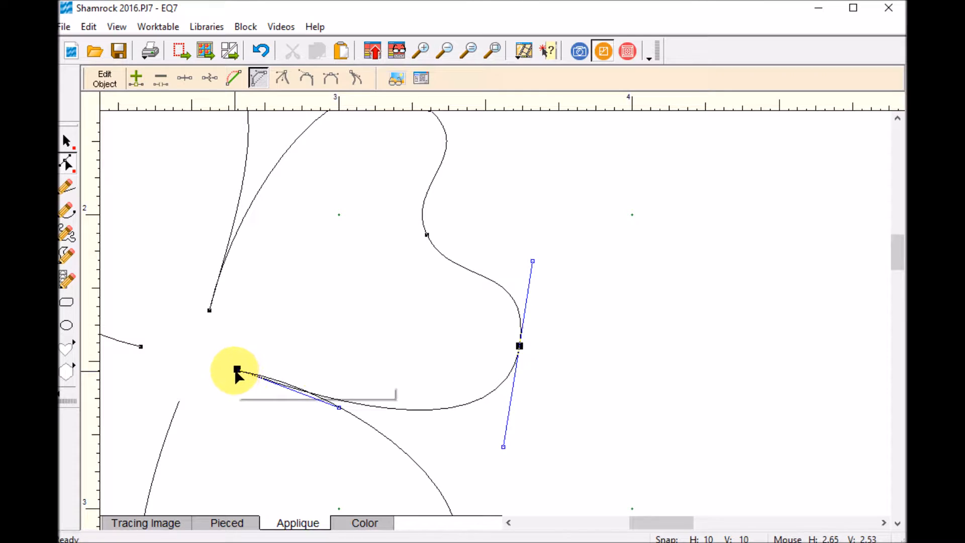
pyautogui.moveTo(238, 372); pyautogui.dragTo(262, 382)
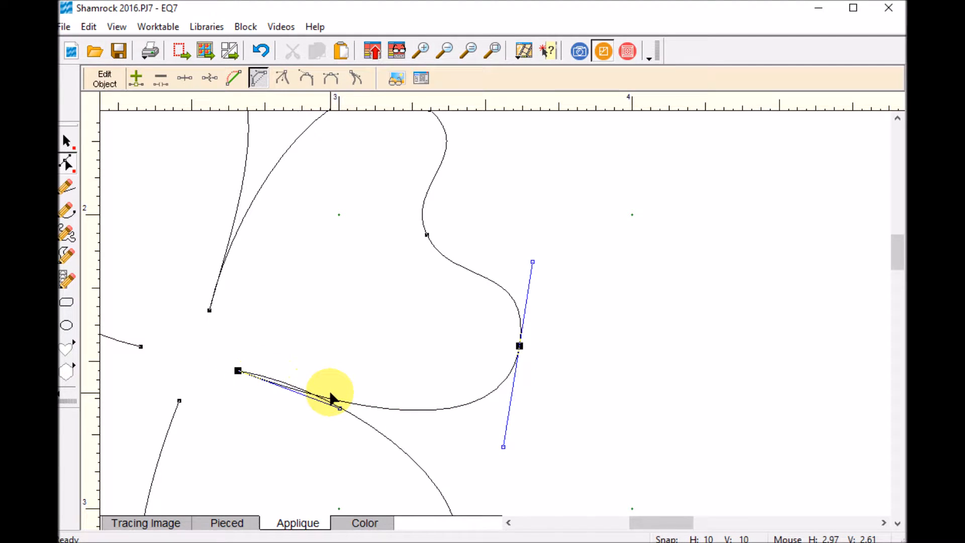
pyautogui.moveTo(338, 403); pyautogui.dragTo(342, 394)
pyautogui.click(338, 409)
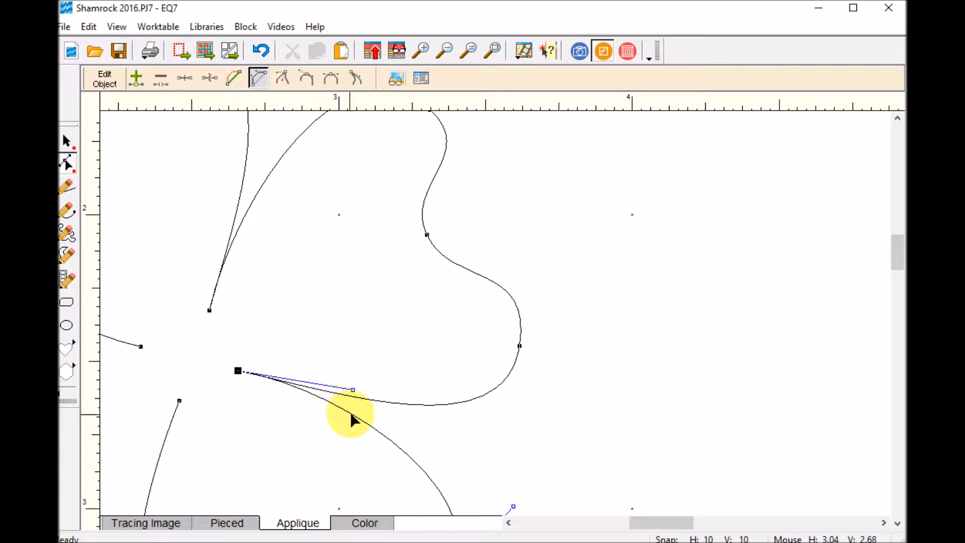
pyautogui.moveTo(352, 390); pyautogui.dragTo(351, 398)
pyautogui.click(445, 402)
pyautogui.click(664, 359)
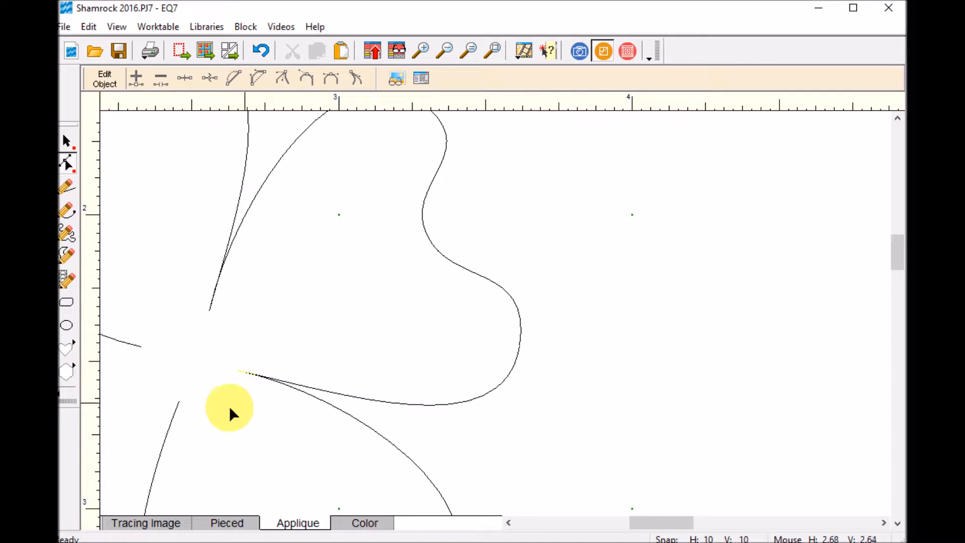
# Move the open inner ends of the third and first leaves closer together, leaving a narrow gap for the stem.
pyautogui.click(171, 421)
pyautogui.moveTo(178, 403); pyautogui.dragTo(170, 388)
pyautogui.moveTo(142, 346); pyautogui.dragTo(150, 355)
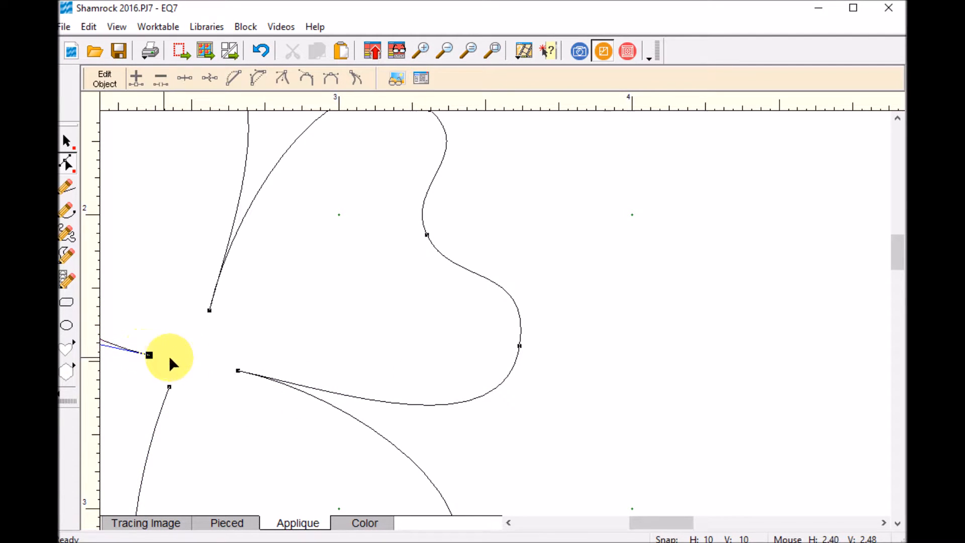
pyautogui.click(497, 52)
pyautogui.click(375, 190)
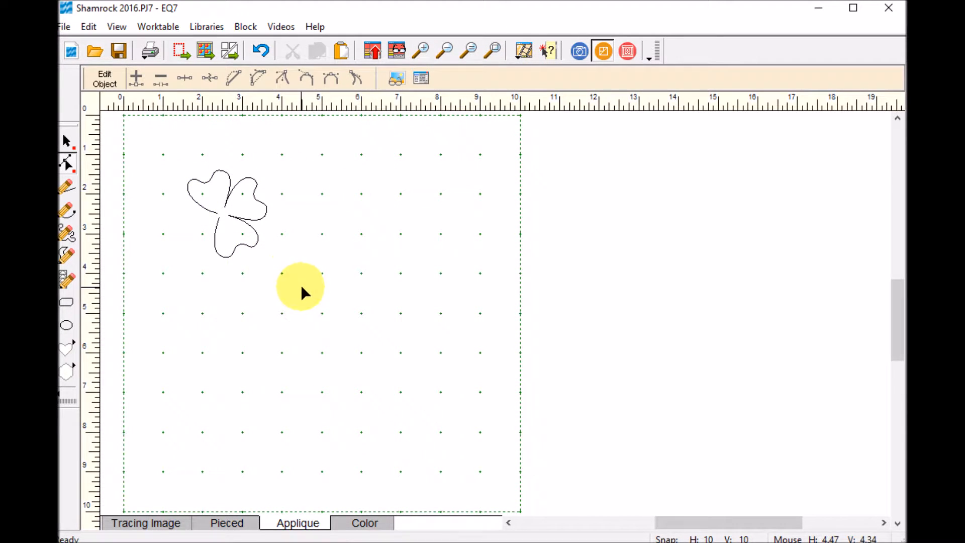
# Select all three leaves and move them together to the upper middle of the block.
pyautogui.click(67, 143)
pyautogui.moveTo(149, 146); pyautogui.dragTo(314, 307)
pyautogui.moveTo(226, 213); pyautogui.dragTo(333, 215)
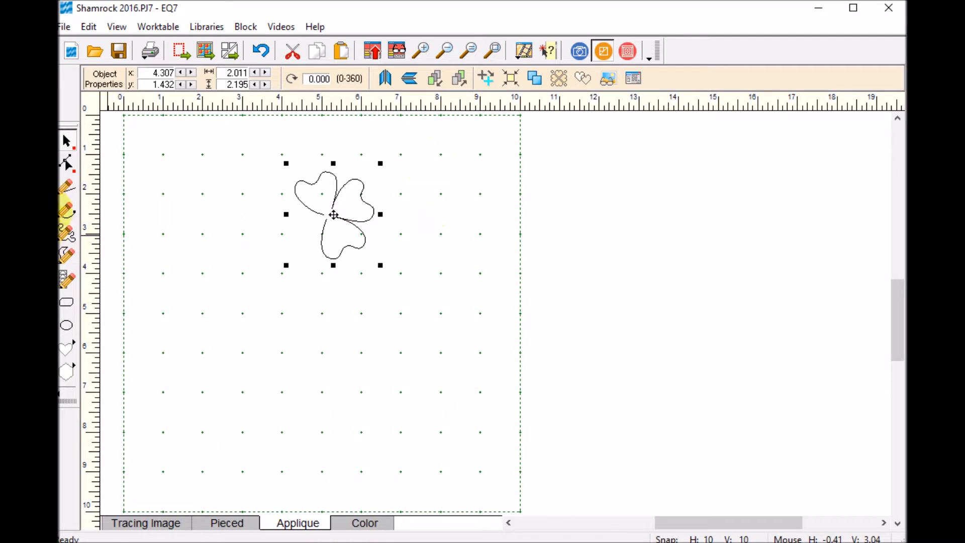
# Draw a tapered stem of three straight lines from the third leaf's open end, diagonally down-left and back to the first leaf's open end.
pyautogui.click(68, 190)
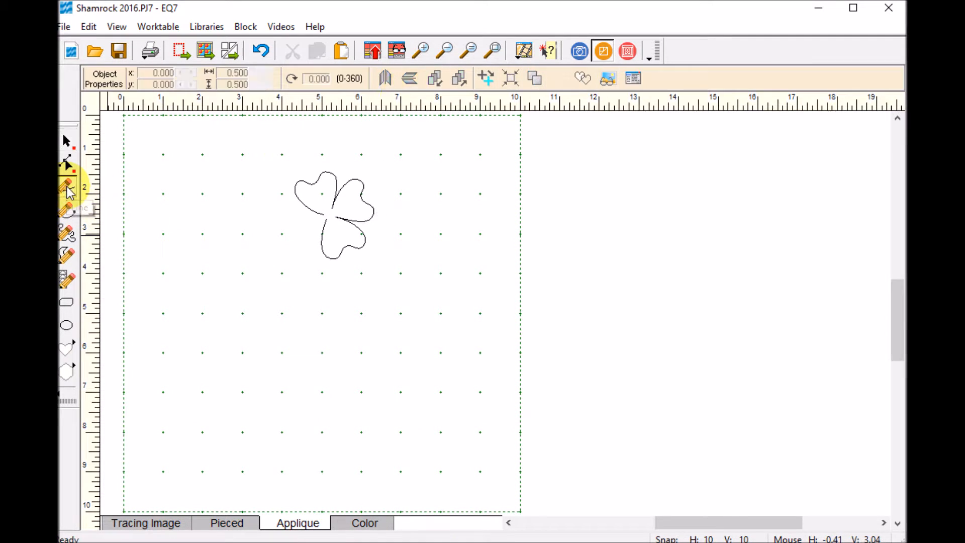
pyautogui.moveTo(249, 137); pyautogui.dragTo(282, 201)
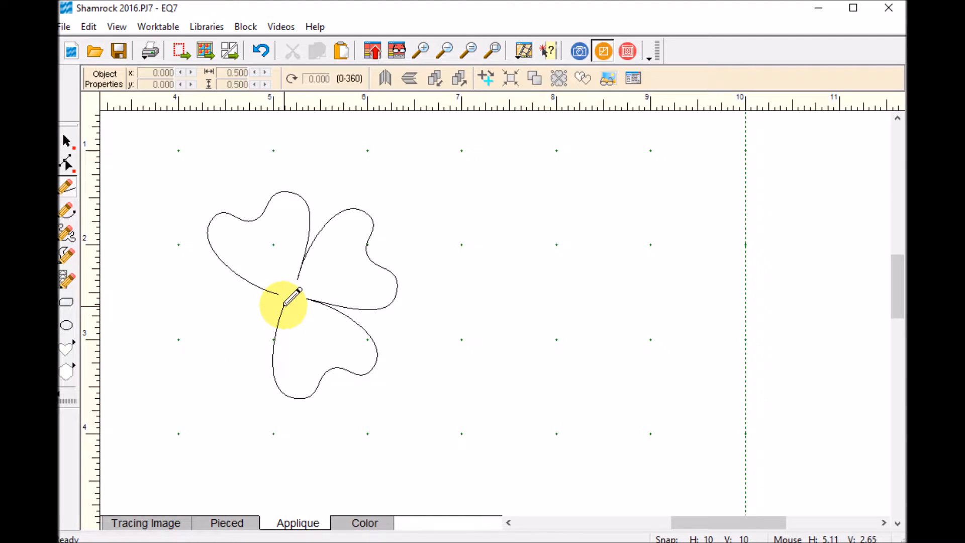
pyautogui.moveTo(284, 305); pyautogui.dragTo(203, 381)
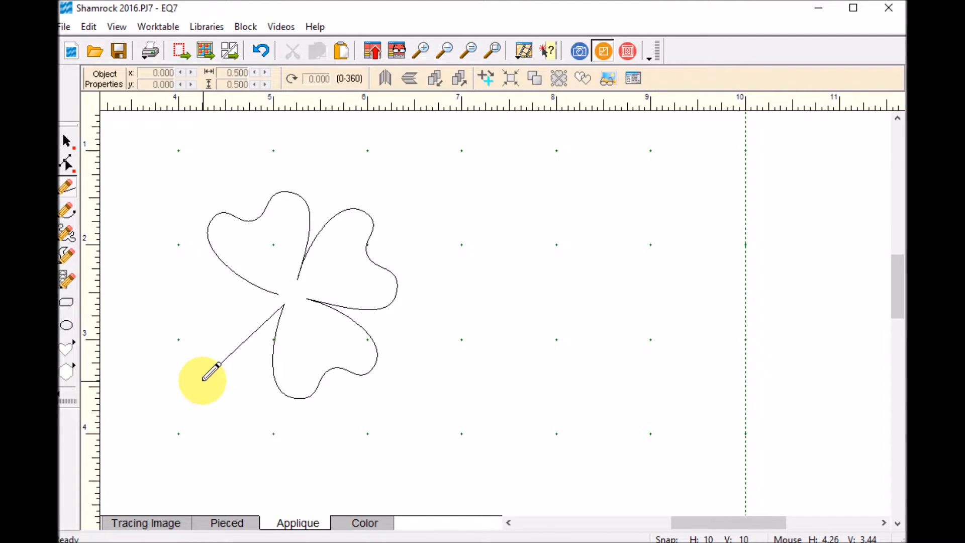
pyautogui.click(204, 380)
pyautogui.click(185, 357)
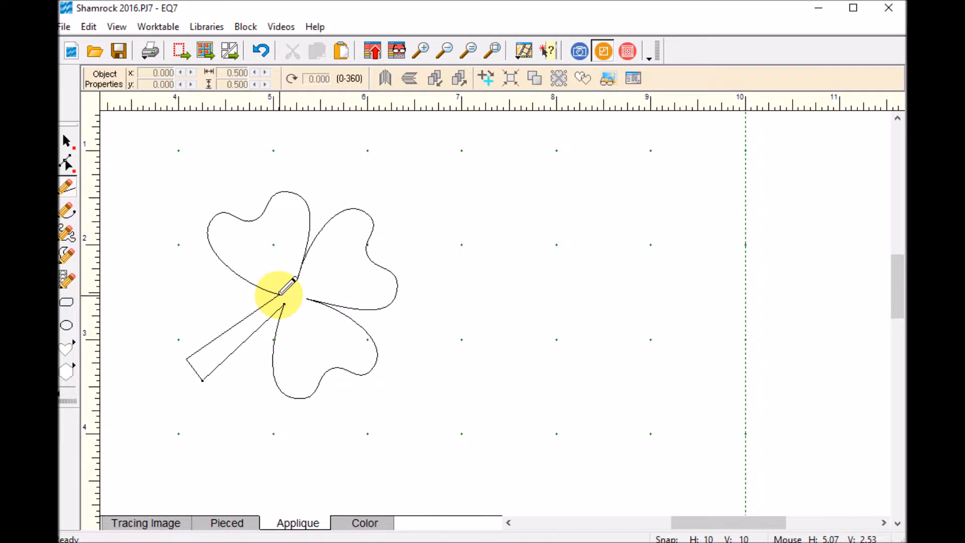
pyautogui.click(279, 295)
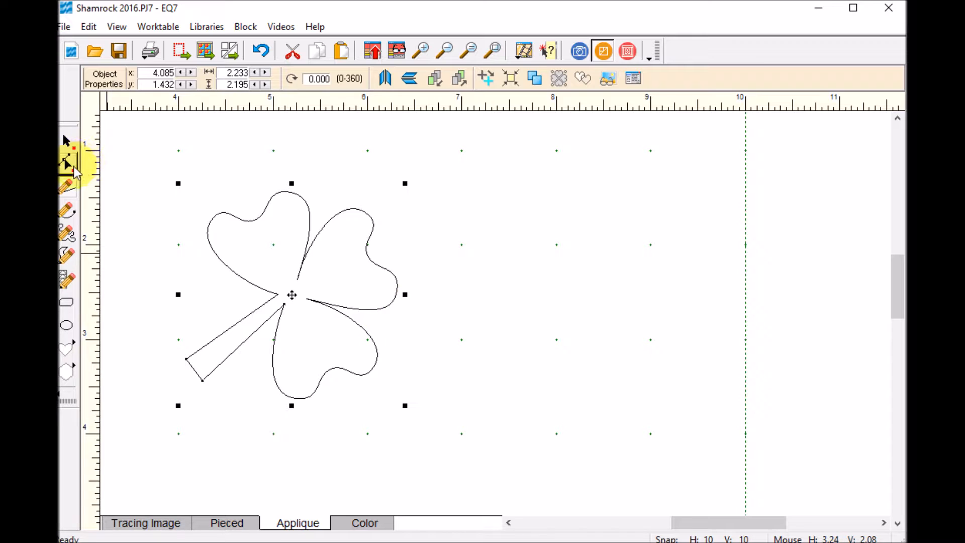
# Convert the stem's upper long side to a curve and bend it slightly upward near the outer end.
pyautogui.click(69, 165)
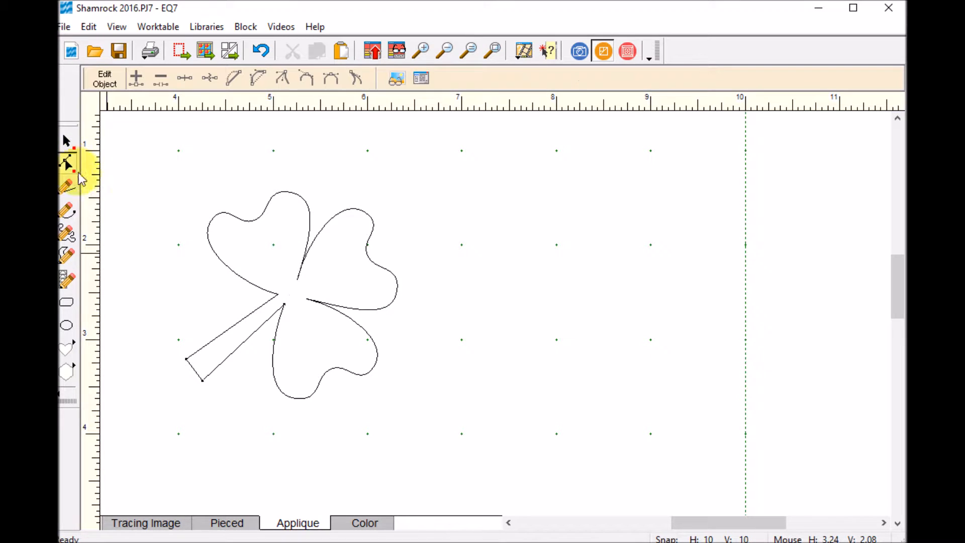
pyautogui.click(234, 324)
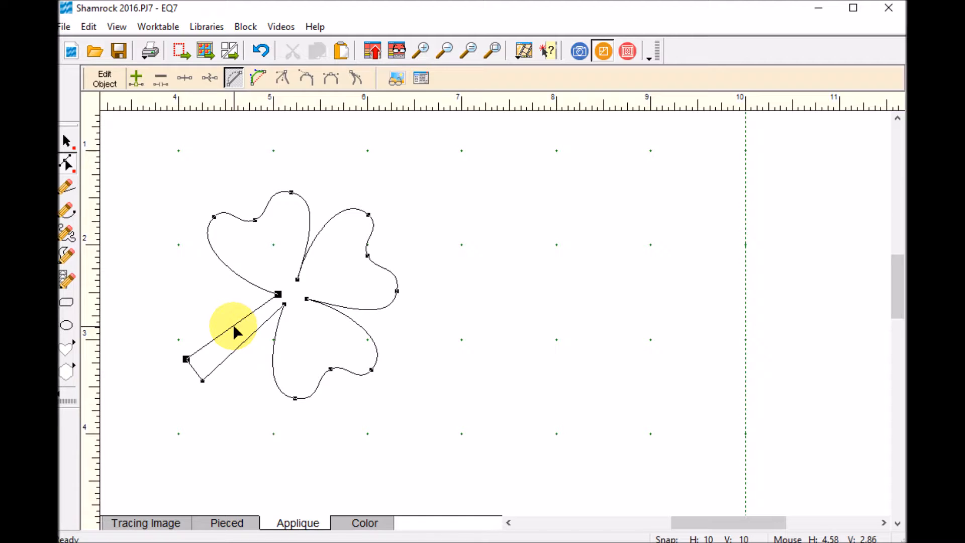
pyautogui.click(259, 79)
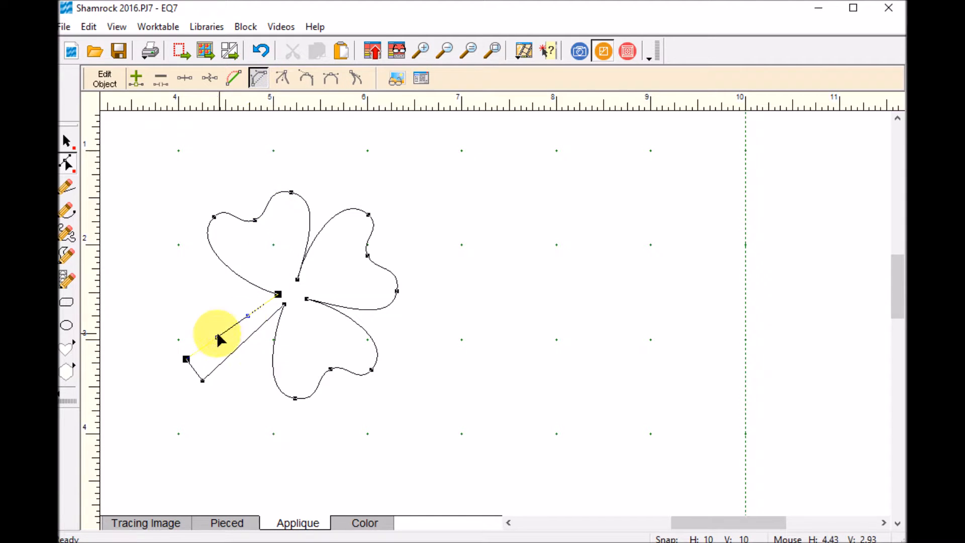
pyautogui.moveTo(218, 337)
pyautogui.mouseDown()
pyautogui.moveTo(252, 324)
pyautogui.moveTo(215, 327)
pyautogui.mouseUp()
# Convert the stem's lower long side to a curve with a matching bend, and narrow the stem's outer end.
pyautogui.click(234, 349)
pyautogui.click(258, 78)
pyautogui.moveTo(231, 357); pyautogui.dragTo(259, 335)
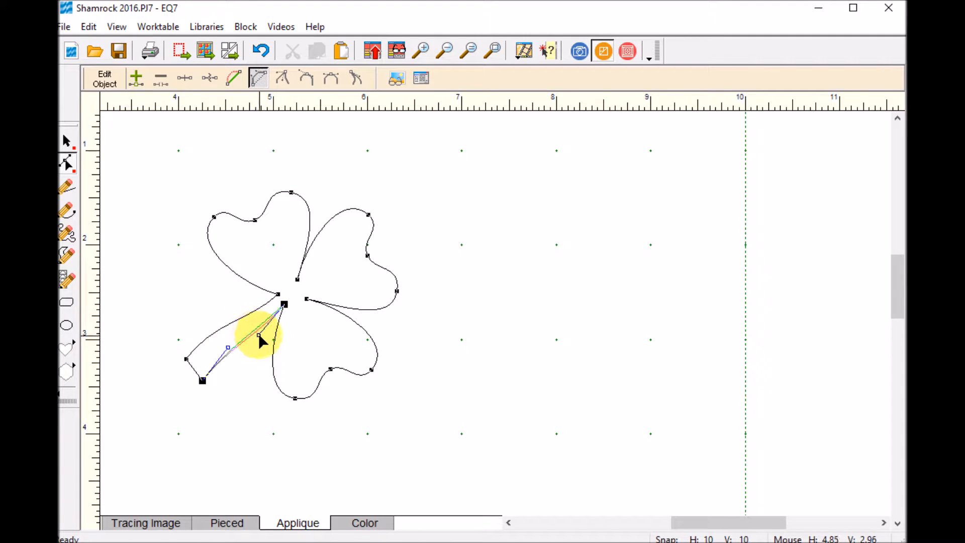
pyautogui.moveTo(186, 359)
pyautogui.mouseDown()
pyautogui.moveTo(197, 375)
pyautogui.moveTo(191, 368)
pyautogui.mouseUp()
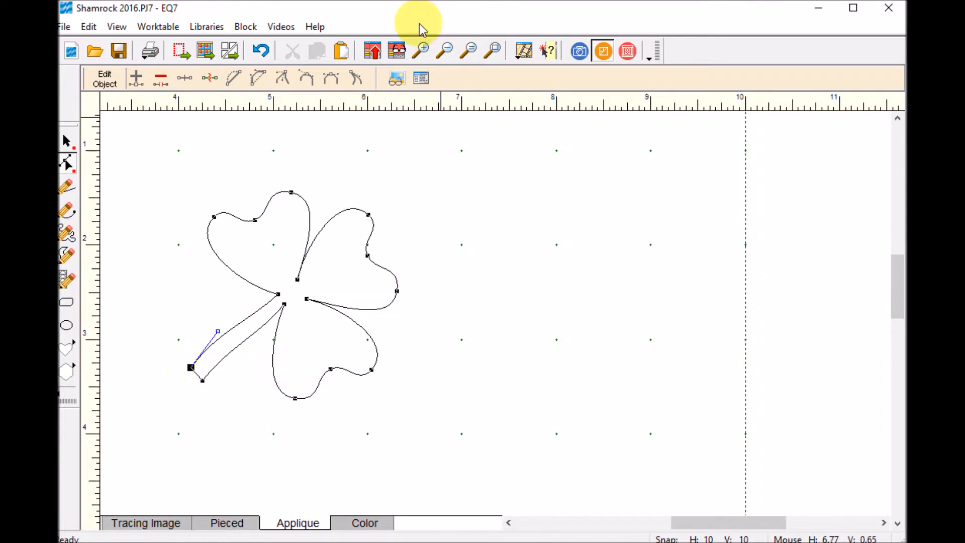
# Convert the stem's short end line to a curve, reshape it slightly, and fine-tune its lower corner node.
pyautogui.click(444, 51)
pyautogui.moveTo(151, 304); pyautogui.dragTo(276, 406)
pyautogui.click(310, 427)
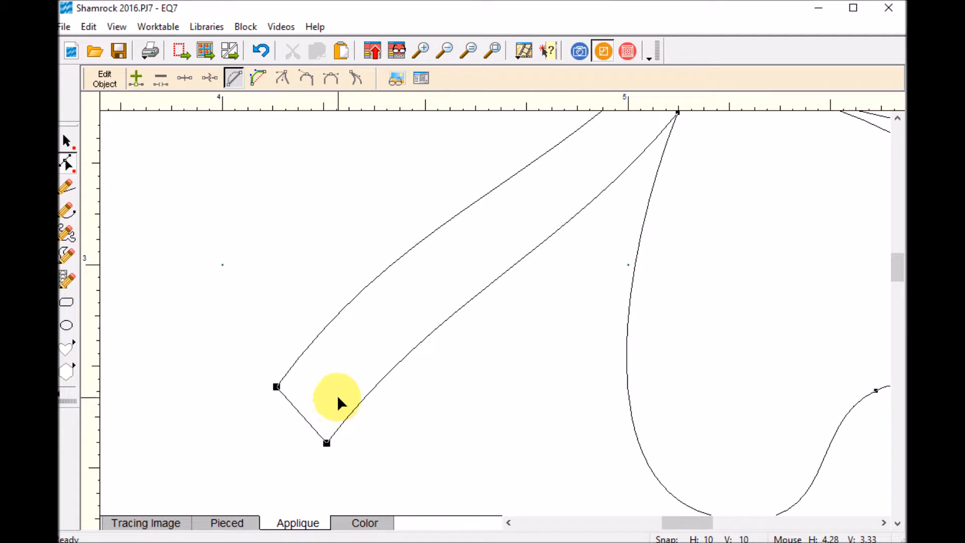
pyautogui.click(259, 79)
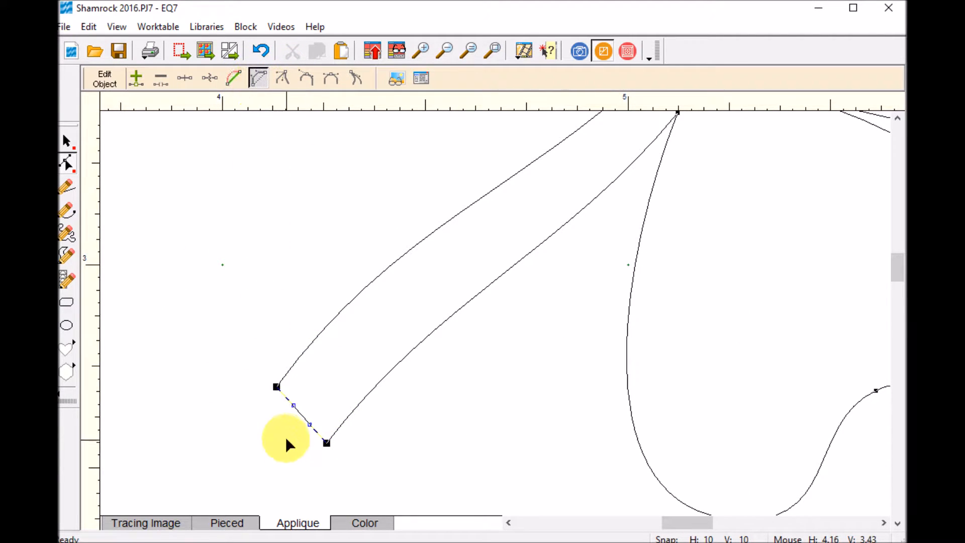
pyautogui.moveTo(293, 406); pyautogui.dragTo(287, 416)
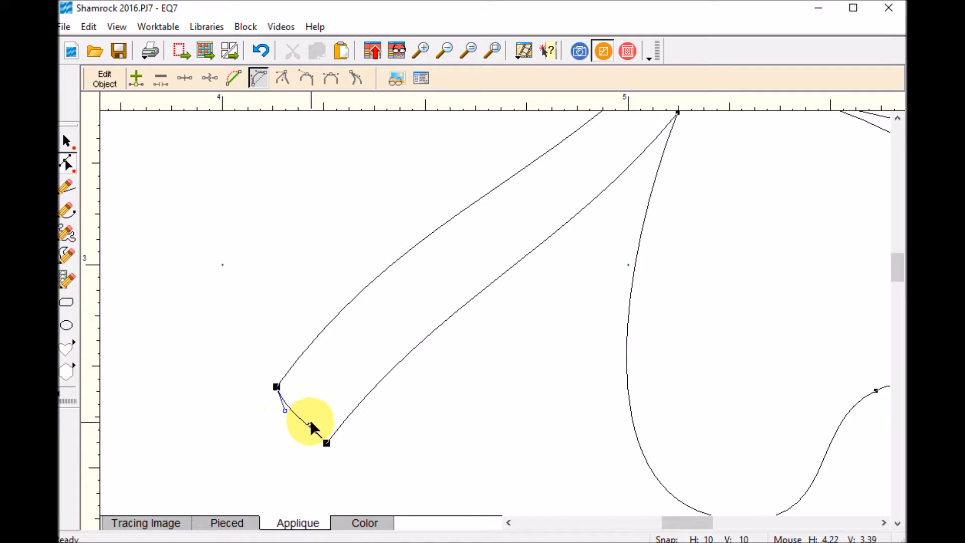
pyautogui.click(326, 443)
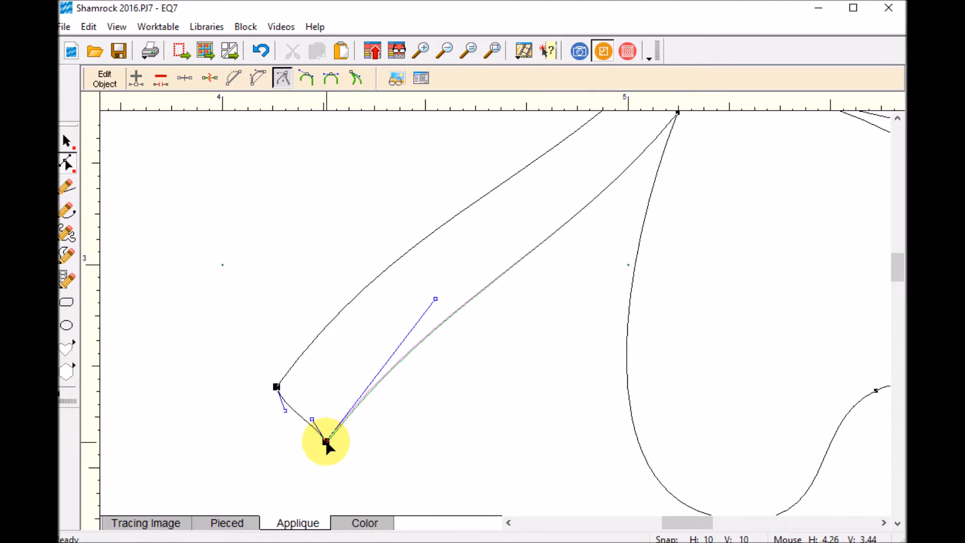
pyautogui.click(425, 411)
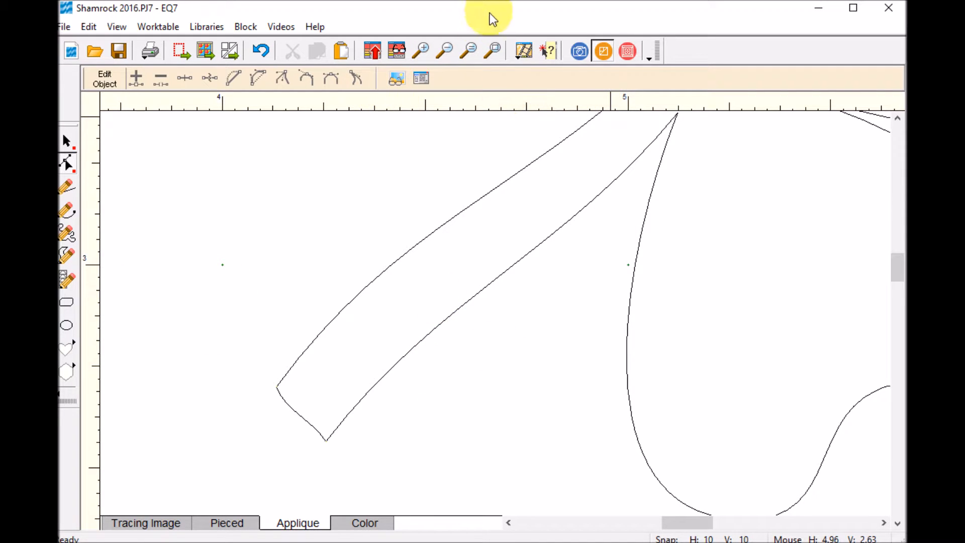
# Add the completed single-shamrock block to the Project Sketchbook.
pyautogui.click(495, 52)
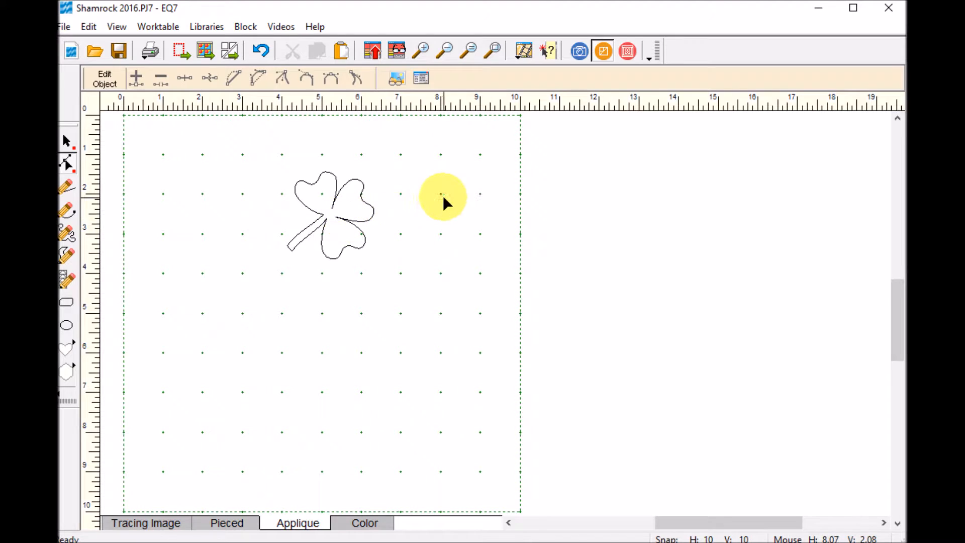
pyautogui.click(376, 55)
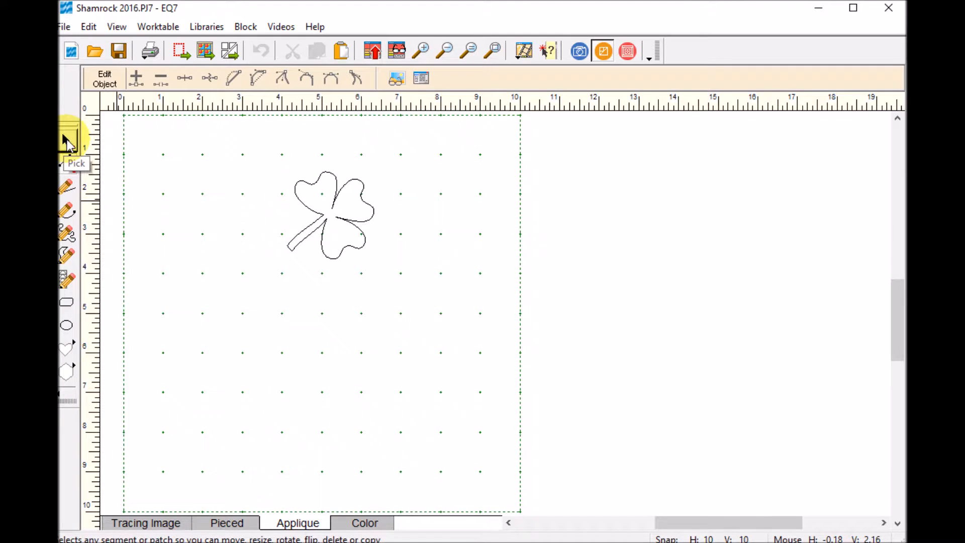
# Select the shamrock, rotate it until its stem points straight down, and move it up and slightly left in the block.
pyautogui.click(65, 142)
pyautogui.click(339, 243)
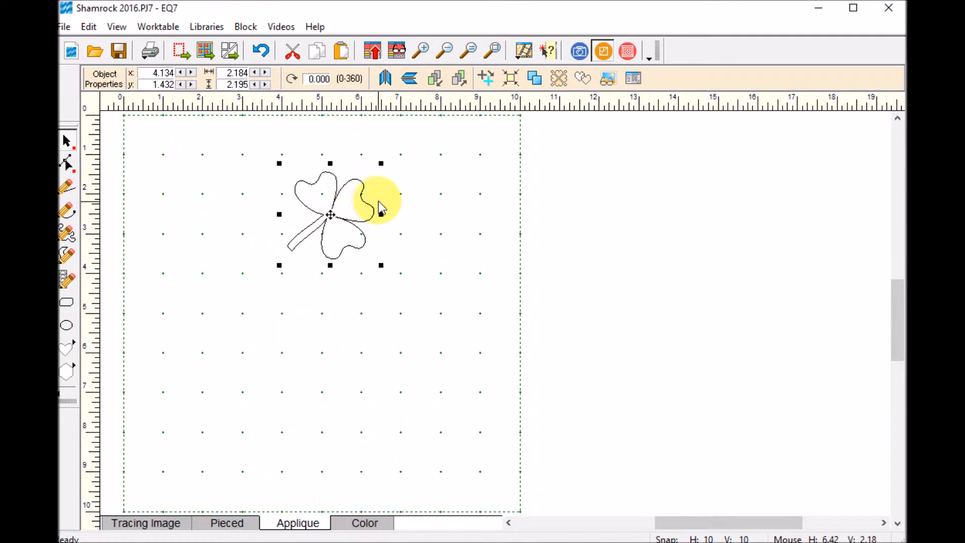
pyautogui.click(330, 214)
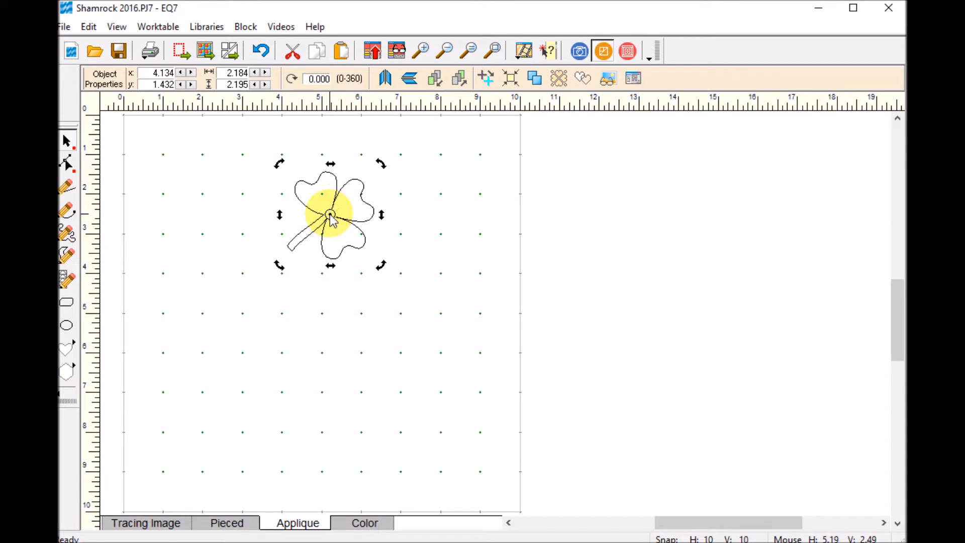
pyautogui.moveTo(378, 162); pyautogui.dragTo(318, 147)
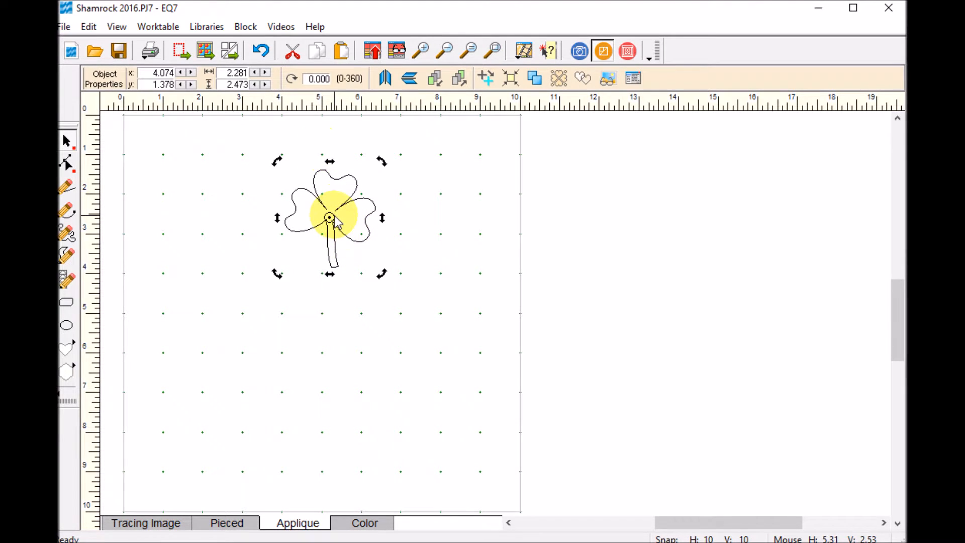
pyautogui.moveTo(332, 221); pyautogui.dragTo(306, 201)
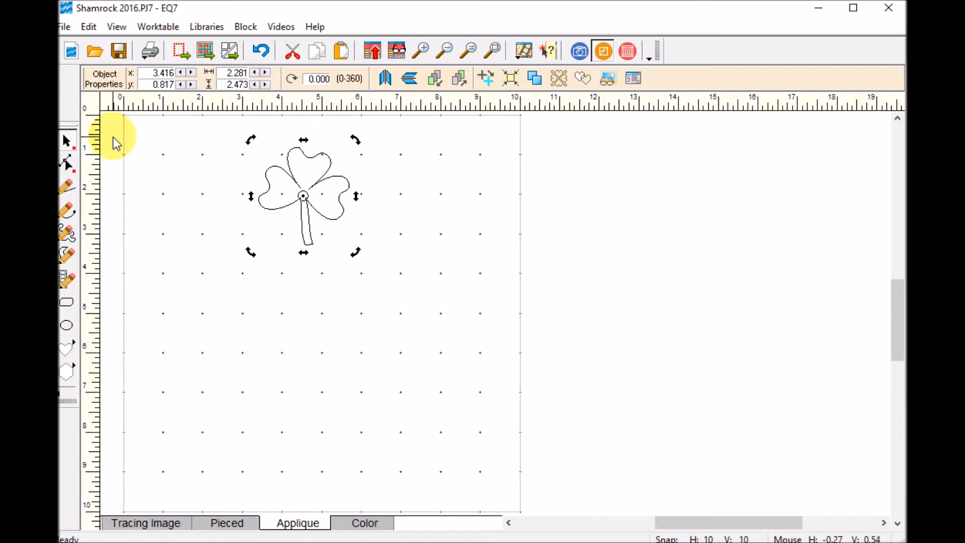
# Try a WreathMaker wreath of six shamrocks with 15% cluster spacing and 54% cluster size, and undo the wreath.
pyautogui.rightClick(311, 198)
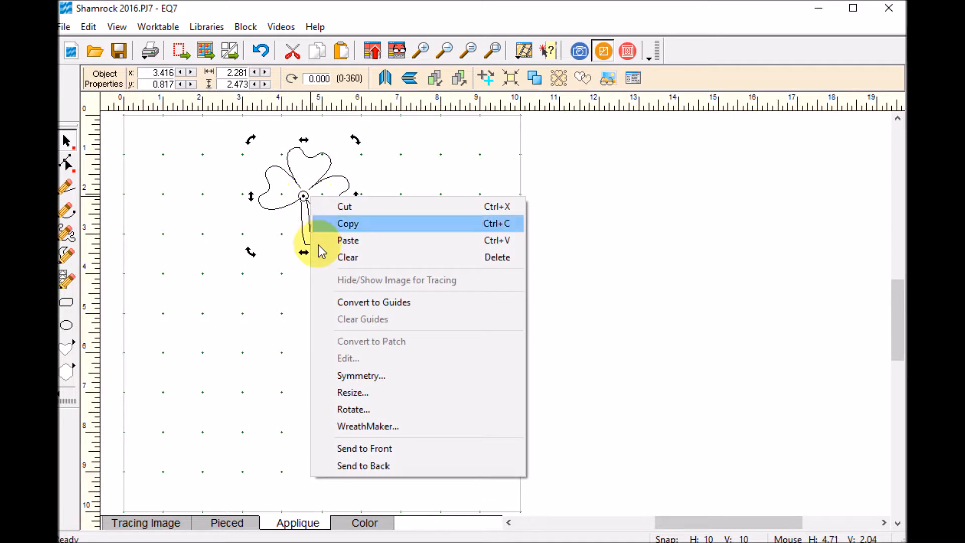
pyautogui.click(381, 429)
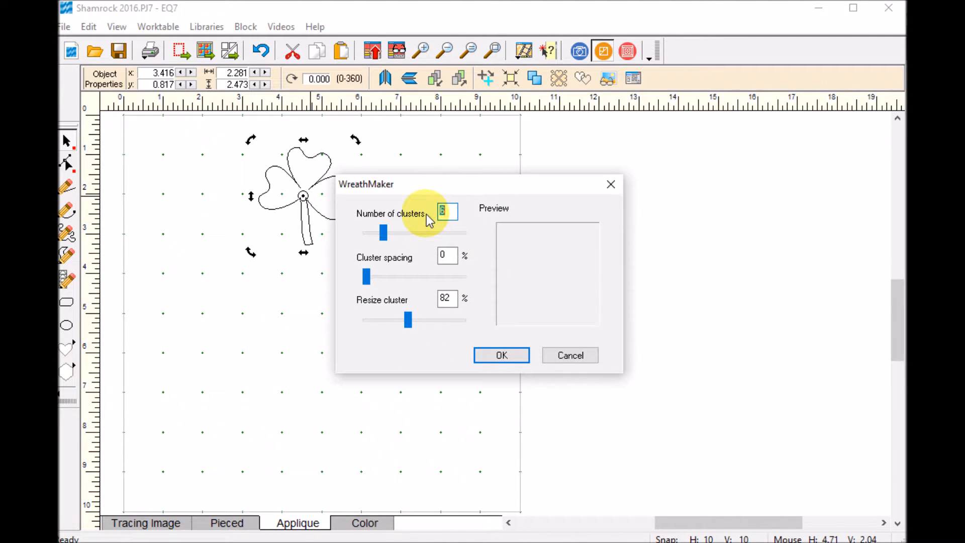
pyautogui.moveTo(366, 277); pyautogui.dragTo(382, 281)
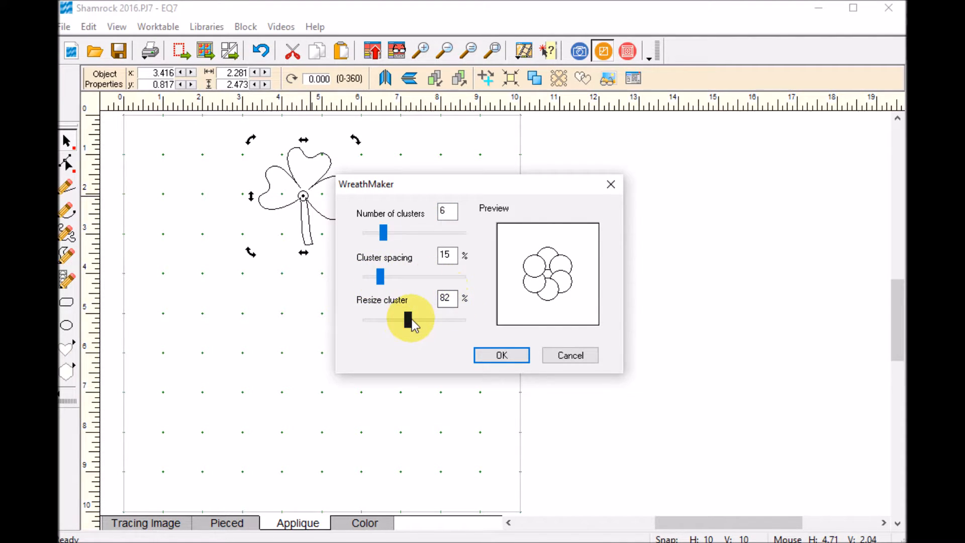
pyautogui.moveTo(409, 321); pyautogui.dragTo(392, 321)
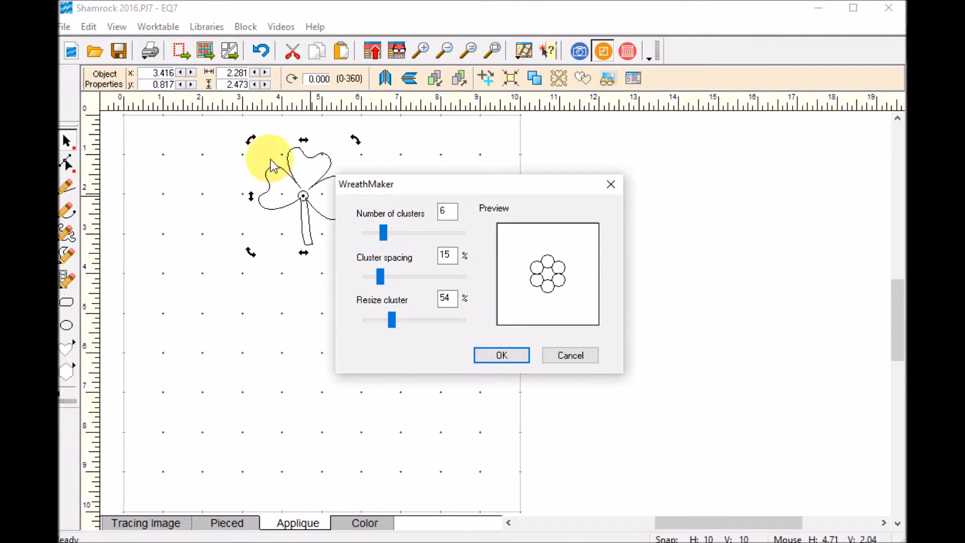
pyautogui.click(509, 359)
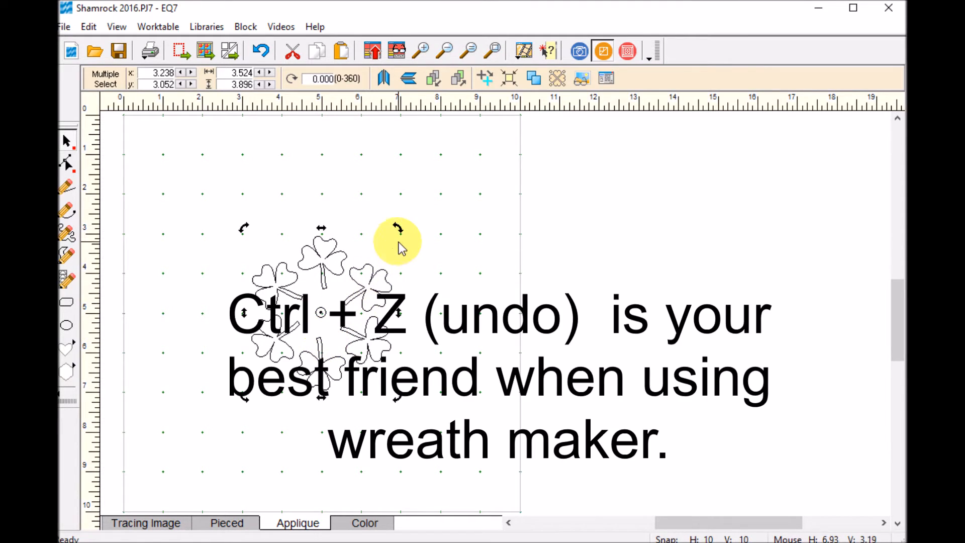
pyautogui.hotkey('ctrl', 'z')
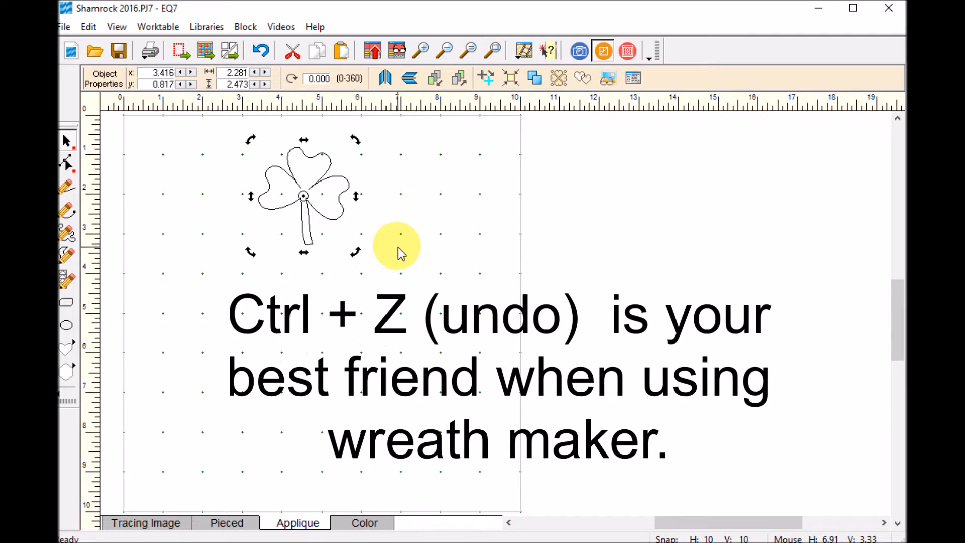
# Try the six-shamrock wreath again with the cluster spacing reduced to 9%, and undo the wreath.
pyautogui.rightClick(317, 213)
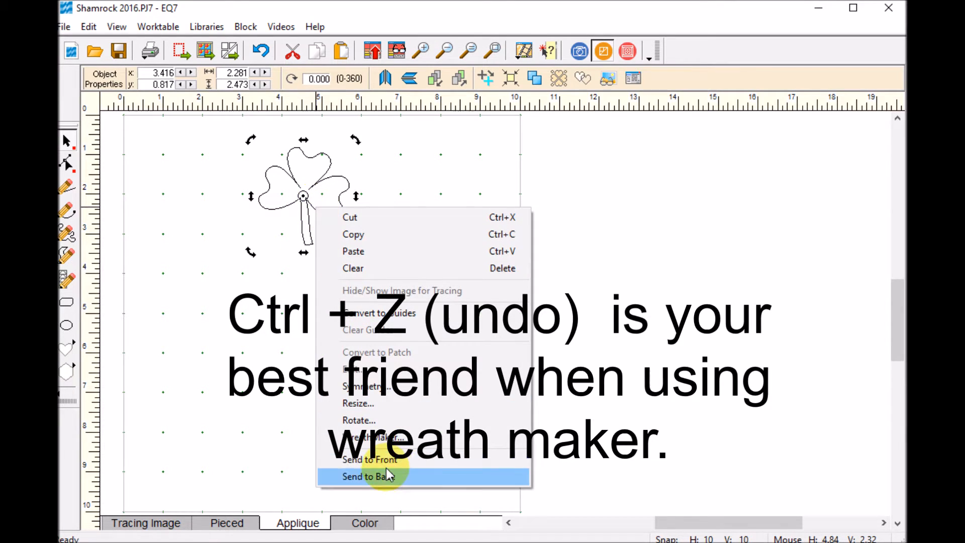
pyautogui.click(377, 438)
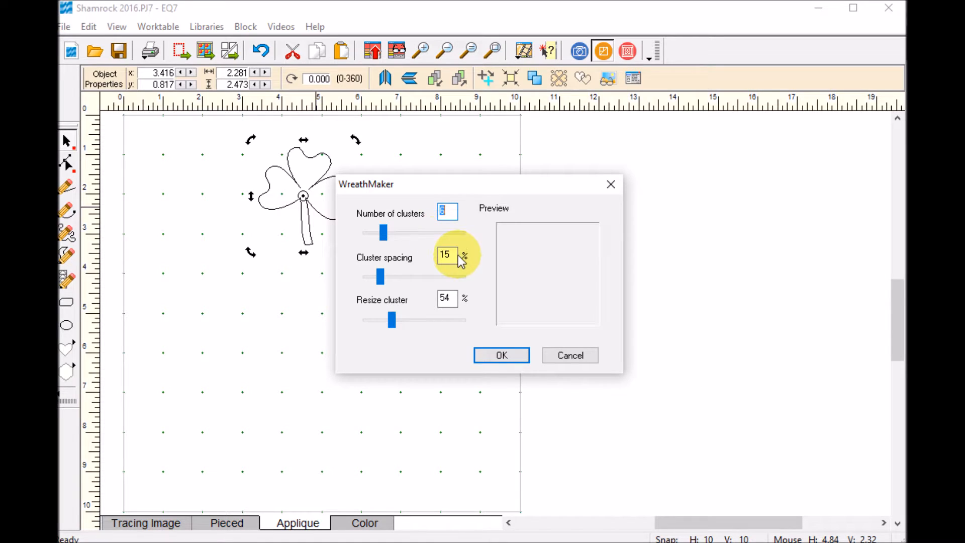
pyautogui.click(382, 277)
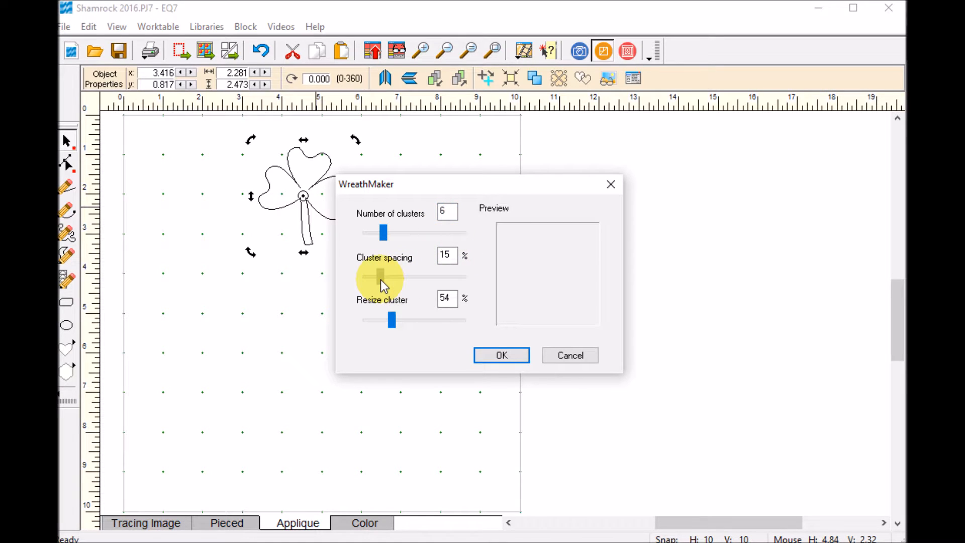
pyautogui.moveTo(380, 280); pyautogui.dragTo(375, 280)
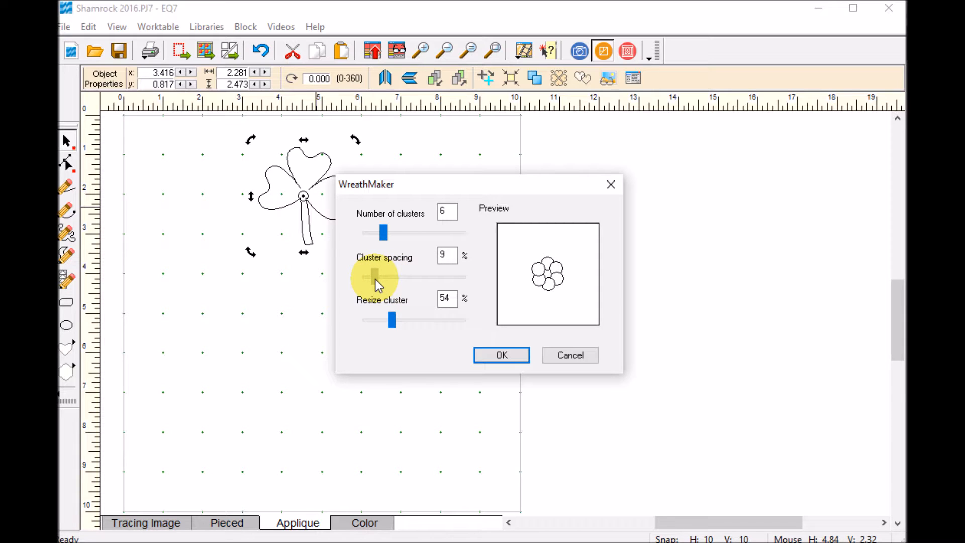
pyautogui.click(502, 356)
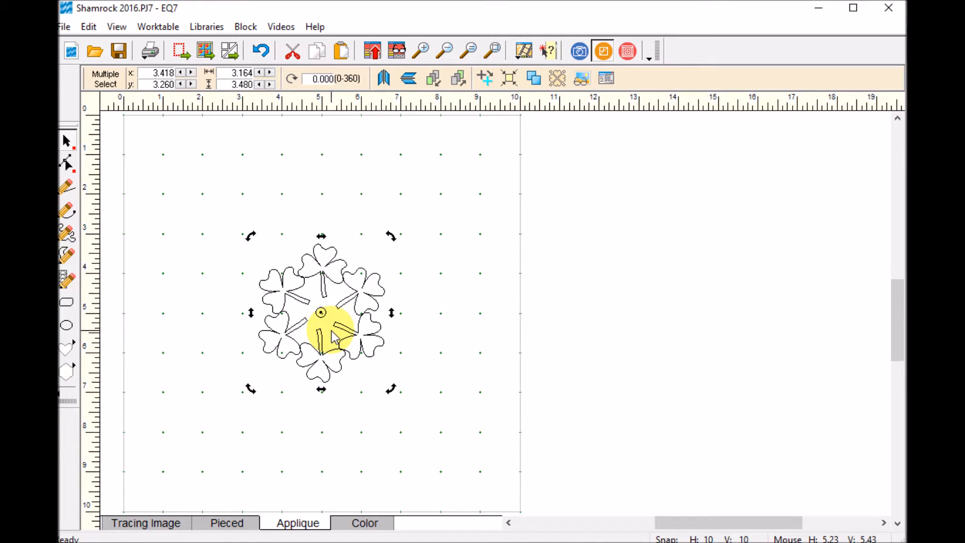
pyautogui.hotkey('ctrl', 'z')
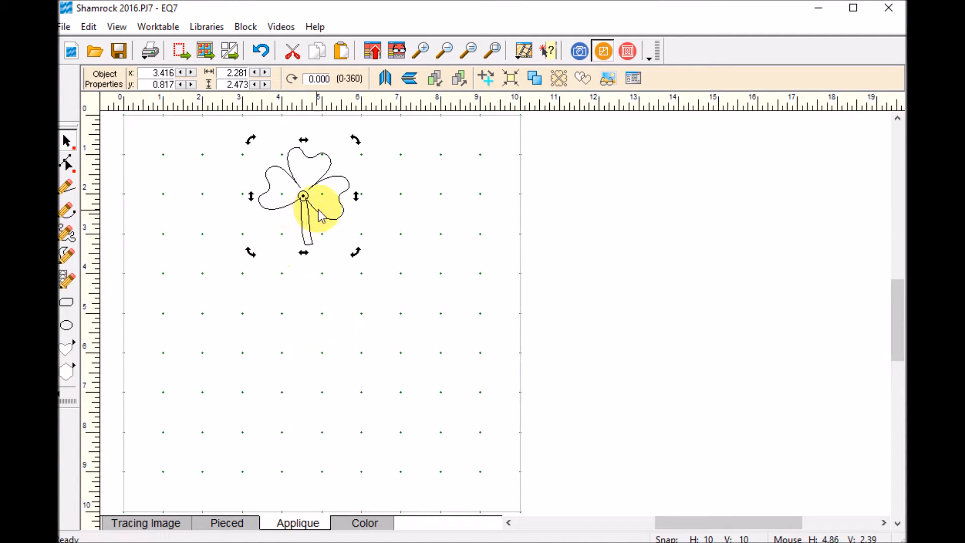
# Create a WreathMaker wreath of six shamrocks with 11% cluster spacing and 54% cluster size.
pyautogui.rightClick(324, 212)
pyautogui.click(379, 437)
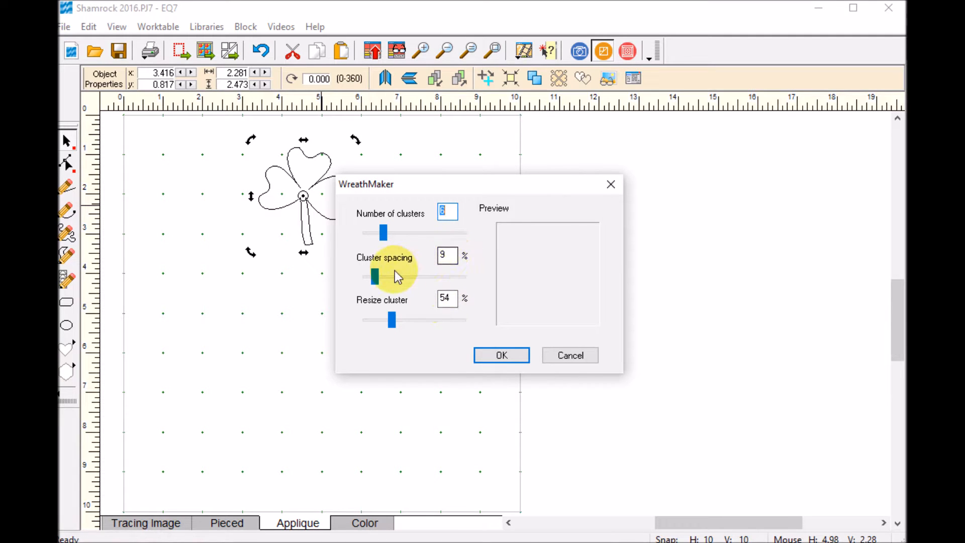
pyautogui.click(376, 277)
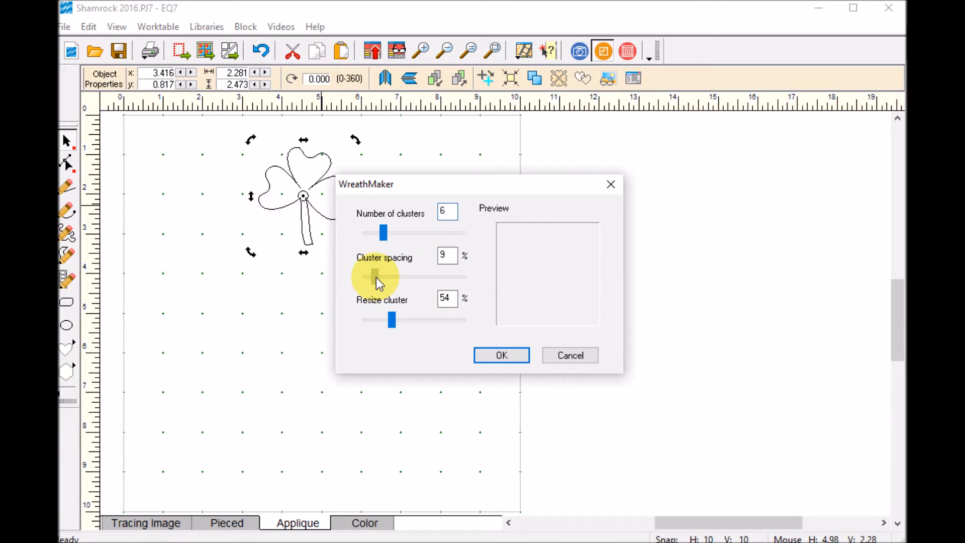
pyautogui.moveTo(378, 283); pyautogui.dragTo(380, 283)
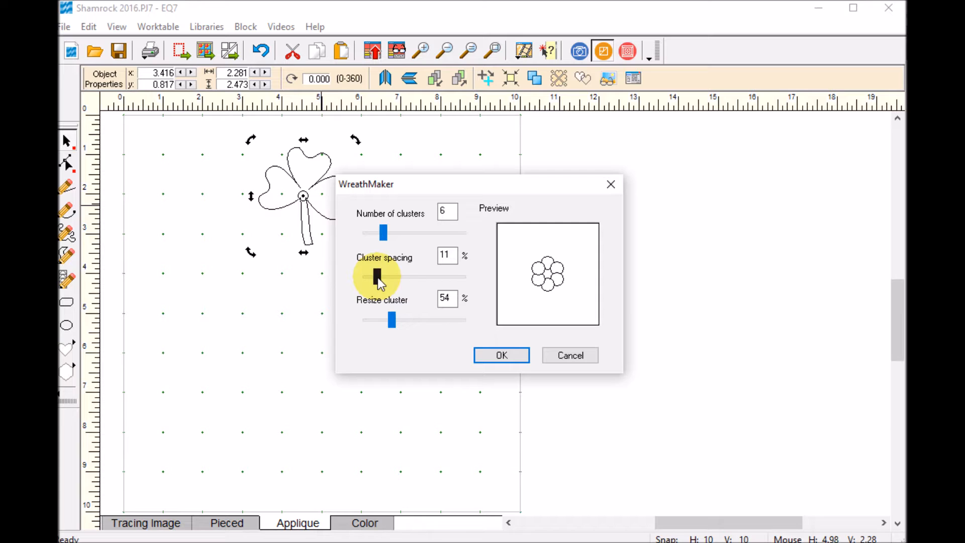
pyautogui.click(502, 358)
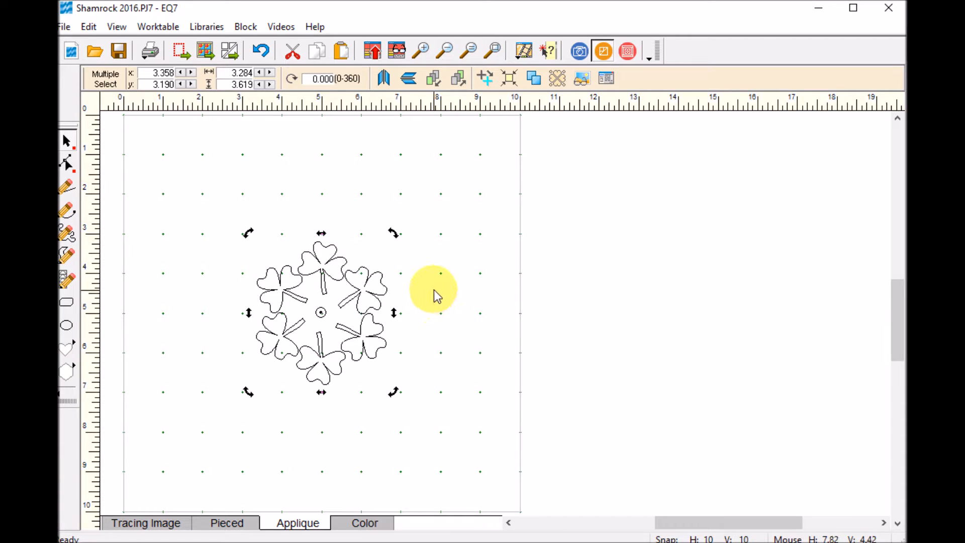
# Select all six shamrocks of the wreath and resize them to 175% horizontally and vertically.
pyautogui.moveTo(206, 201); pyautogui.dragTo(465, 443)
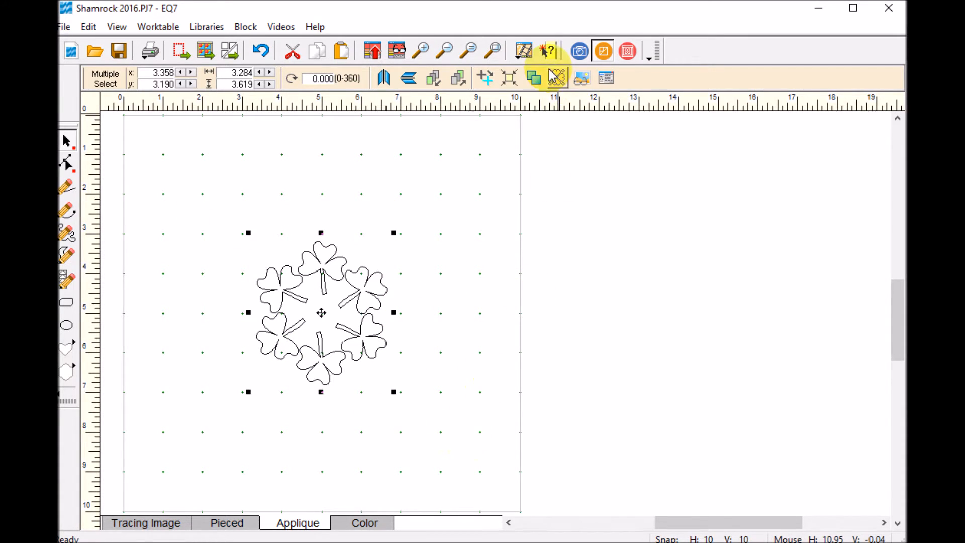
pyautogui.rightClick(337, 338)
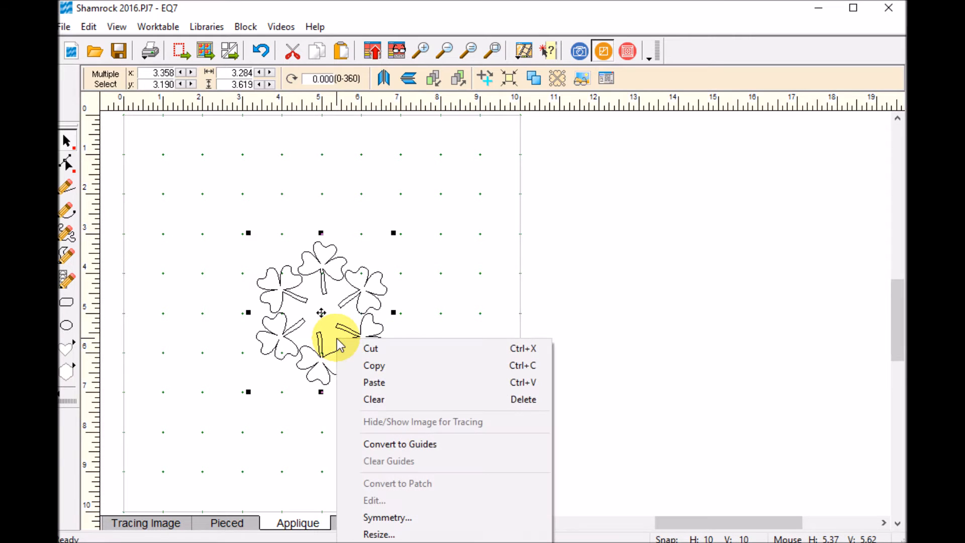
pyautogui.click(381, 535)
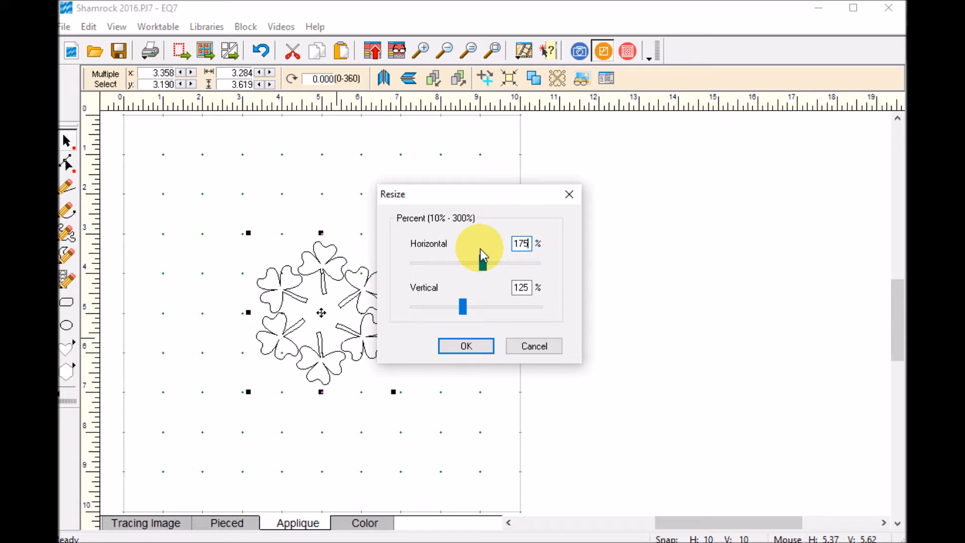
pyautogui.click(482, 259)
pyautogui.press('Tab')
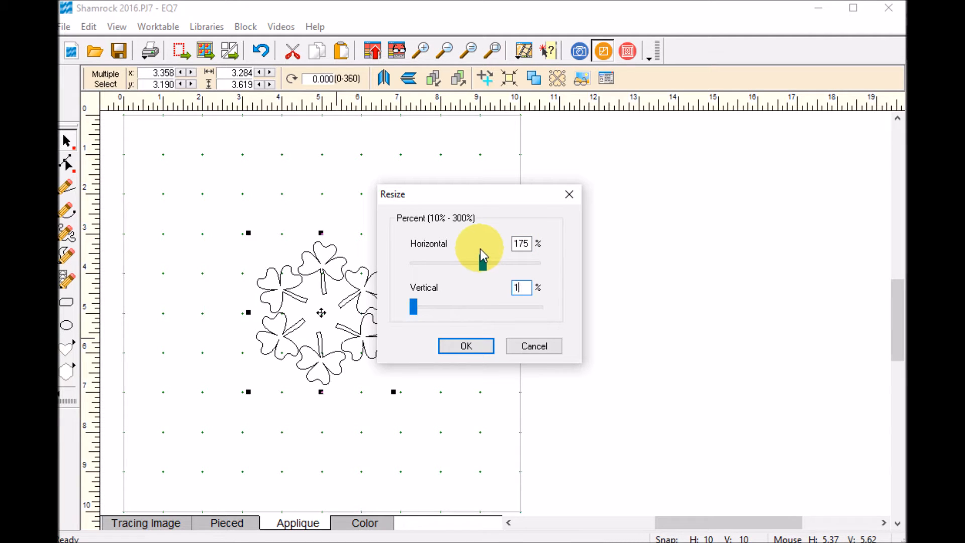
pyautogui.click(466, 346)
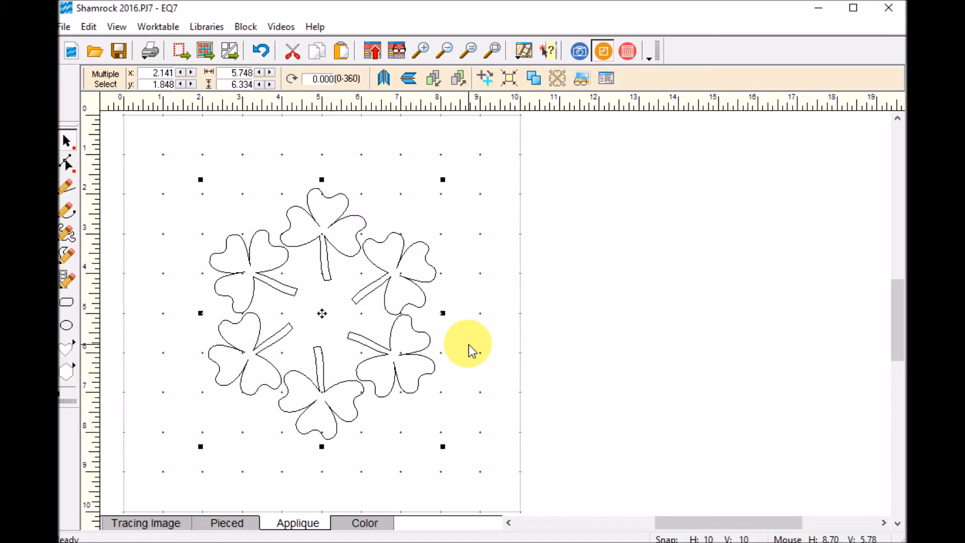
# Enlarge the selected wreath by another 150% horizontally and vertically so it nearly fills the block, and deselect it.
pyautogui.rightClick(460, 326)
pyautogui.click(439, 268)
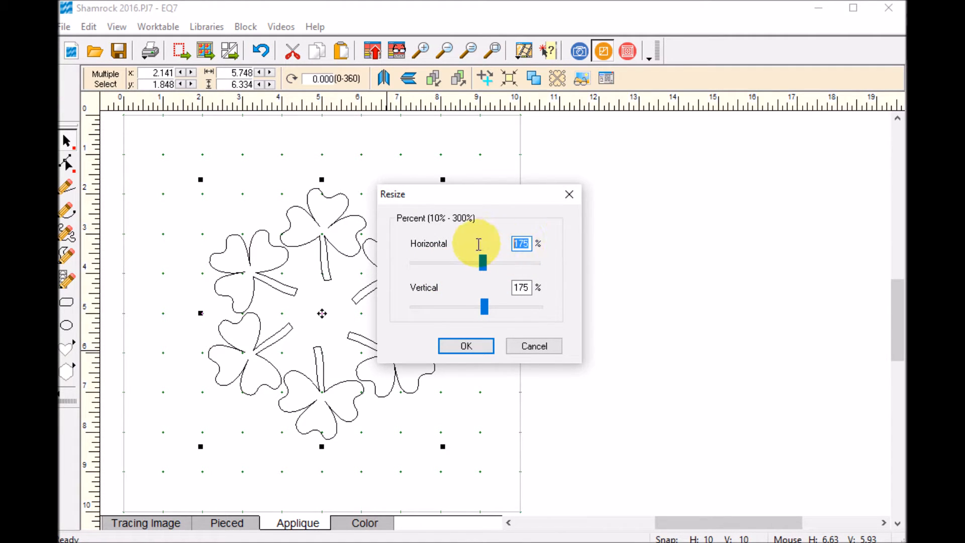
pyautogui.write('150')
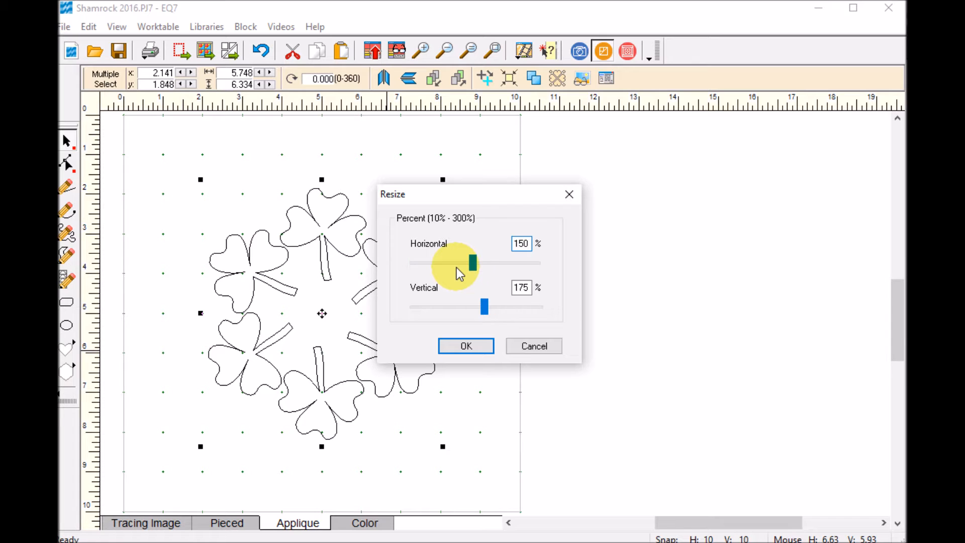
pyautogui.doubleClick(518, 284)
pyautogui.write('150')
pyautogui.click(464, 346)
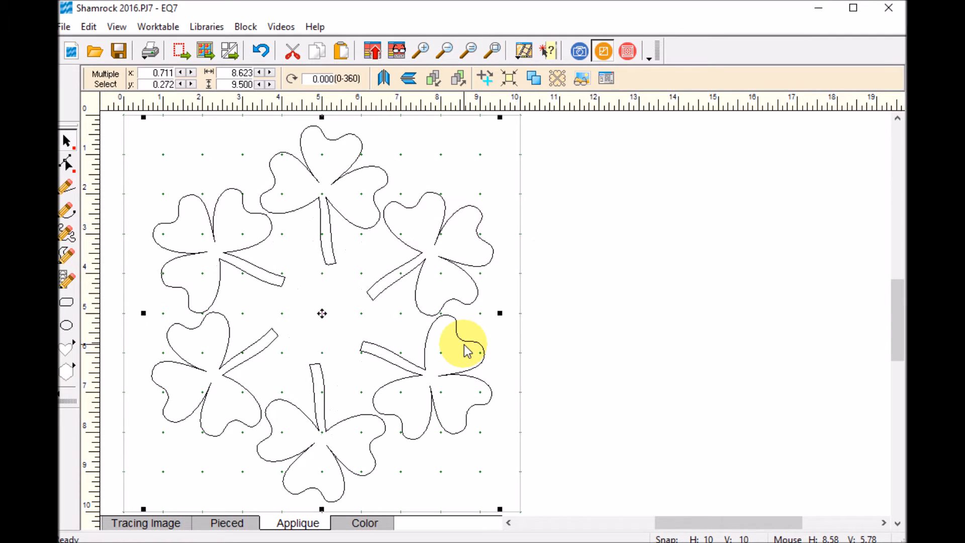
pyautogui.click(595, 293)
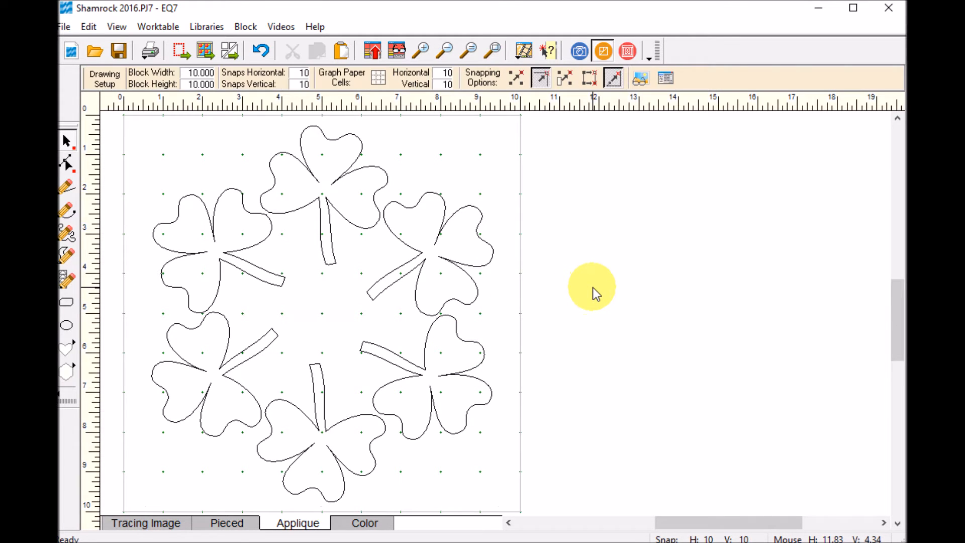
# Draw a simple heart about 1.57 by 1.91 inches inside the wreath and move it over the top shamrock's stem end.
pyautogui.click(73, 346)
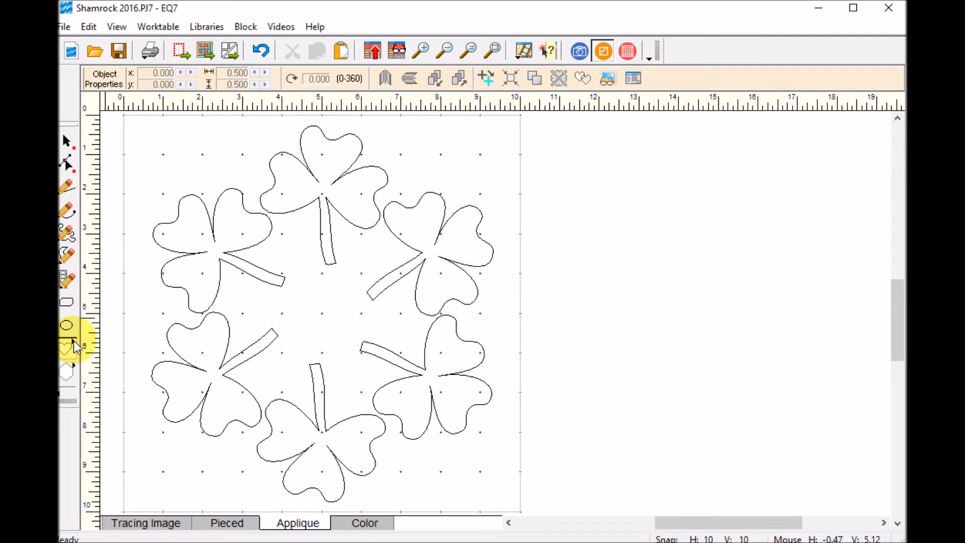
pyautogui.click(74, 345)
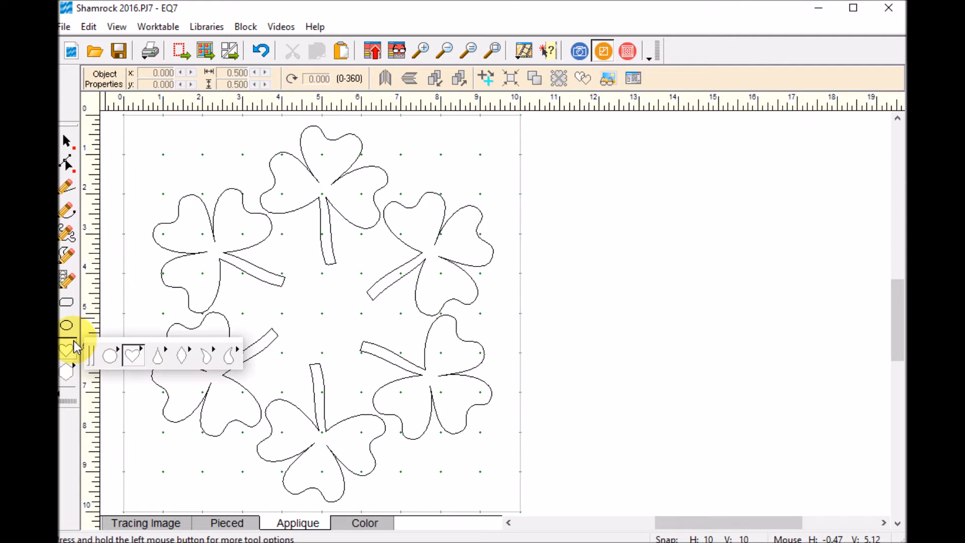
pyautogui.click(135, 358)
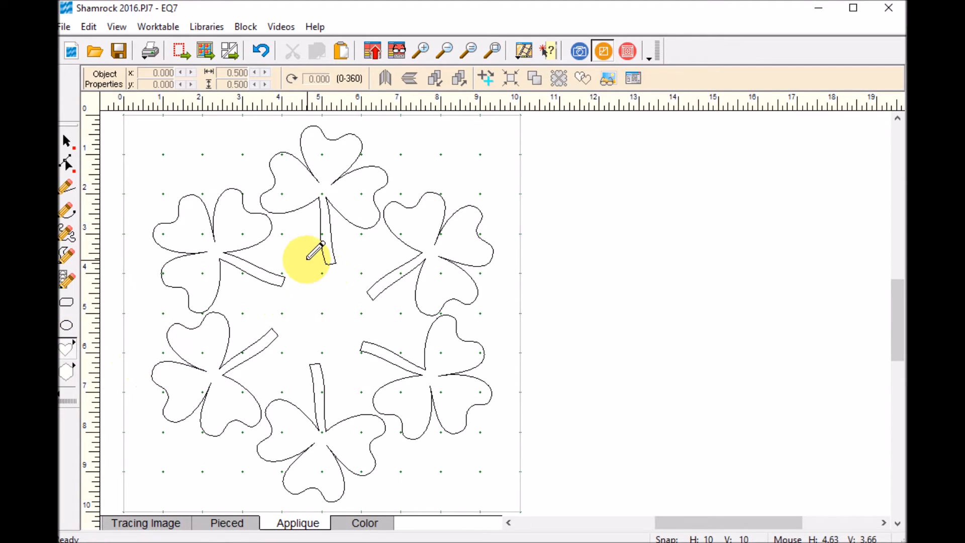
pyautogui.moveTo(304, 252); pyautogui.dragTo(310, 329)
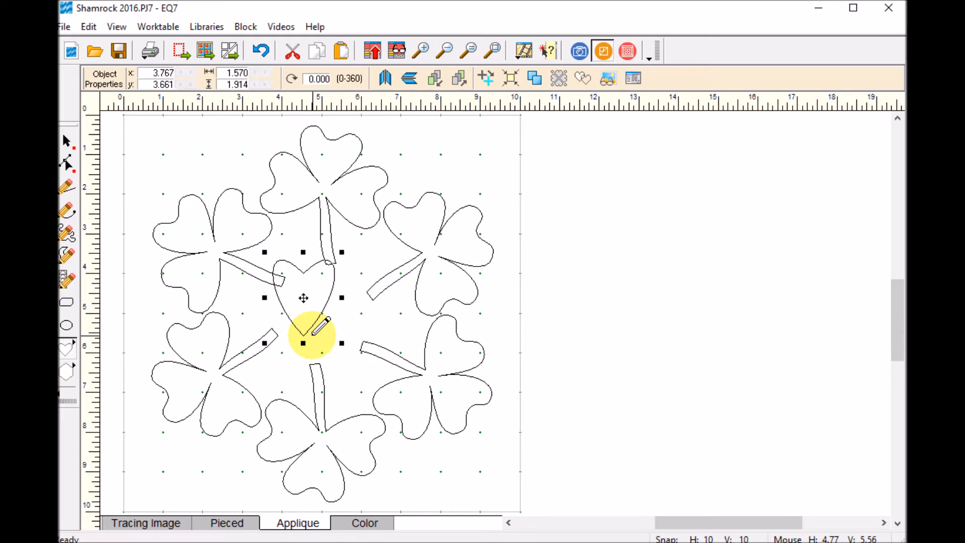
pyautogui.click(67, 142)
pyautogui.moveTo(290, 268); pyautogui.dragTo(323, 279)
# Create a WreathMaker wreath of six clusters from the selected heart, with 0% cluster spacing and 54% cluster size.
pyautogui.rightClick(324, 280)
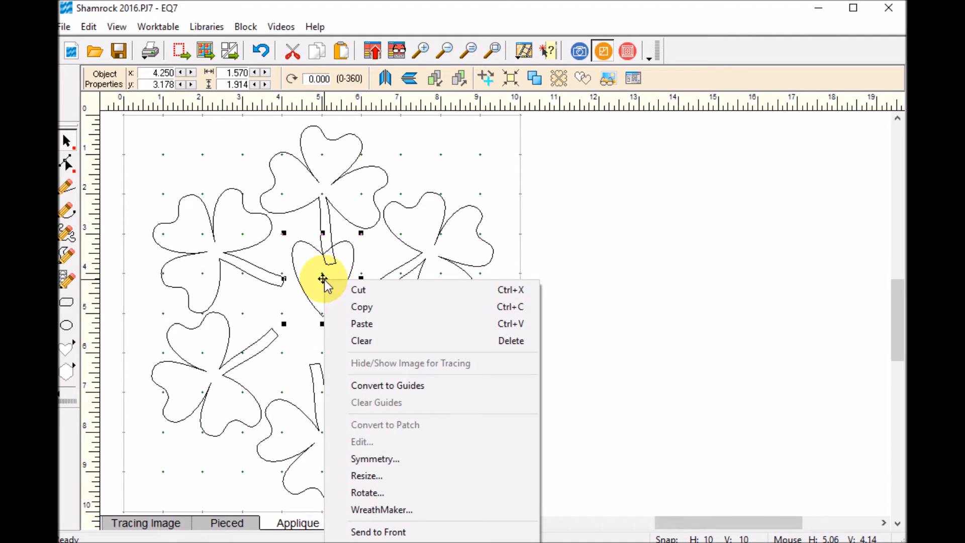
pyautogui.click(391, 509)
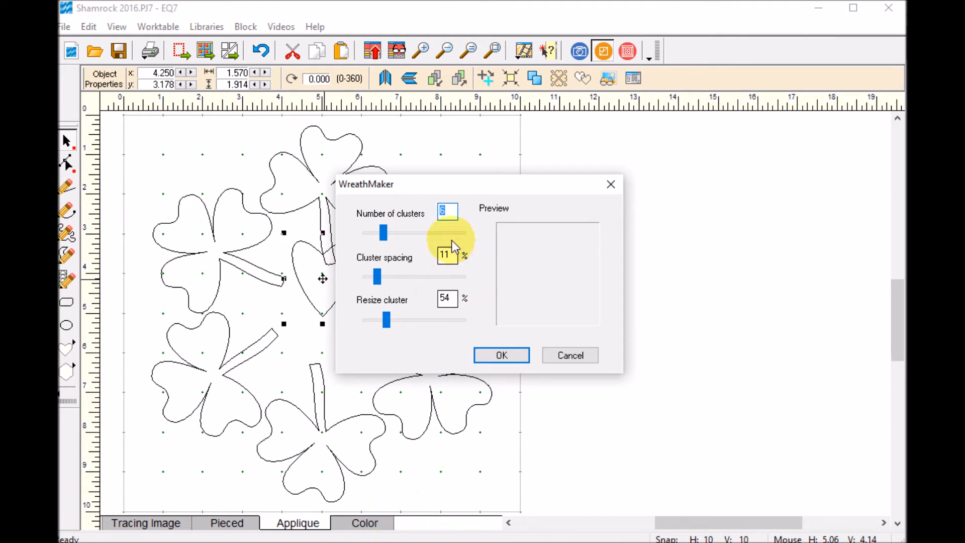
pyautogui.moveTo(378, 278); pyautogui.dragTo(364, 278)
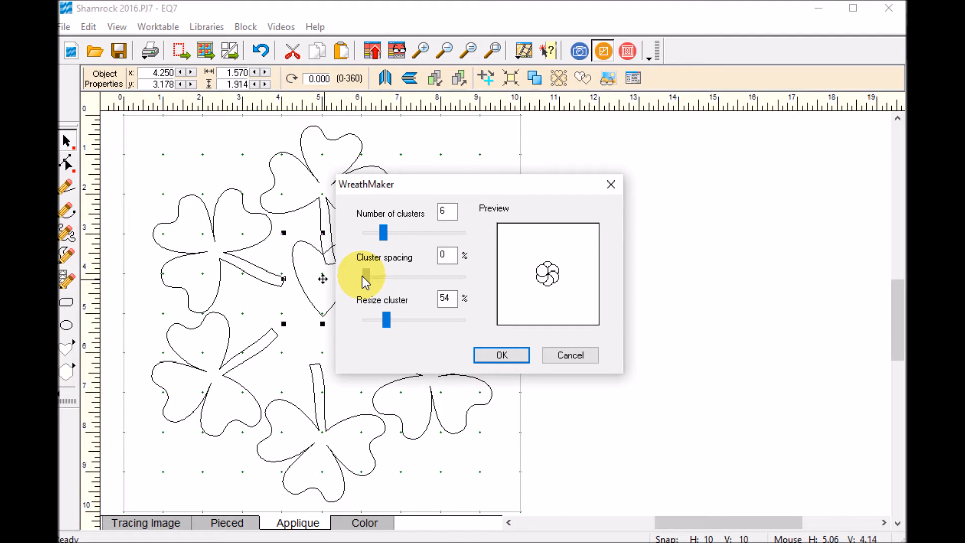
pyautogui.click(385, 324)
pyautogui.click(500, 355)
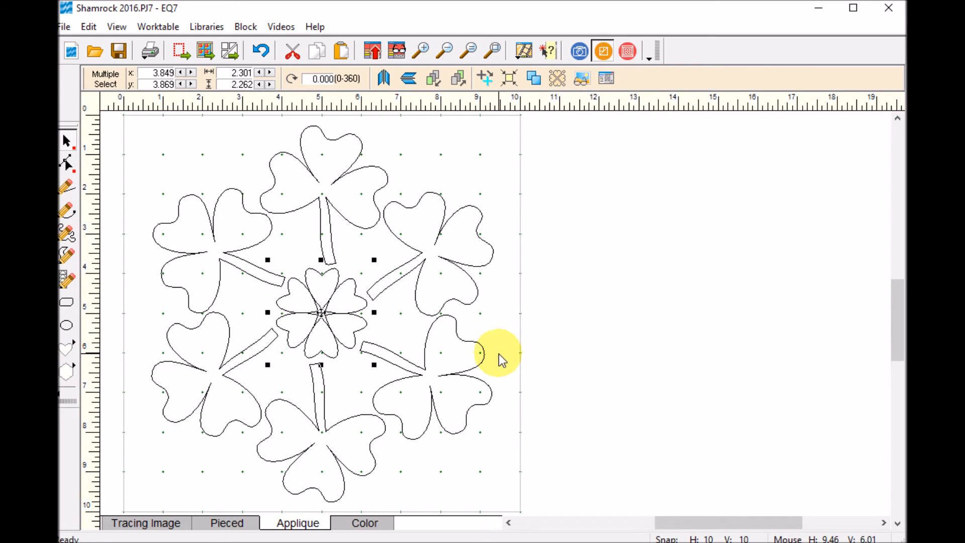
# Try enlarging the ring of hearts to 200% horizontally and vertically, check it against the whole block, and undo the resize.
pyautogui.click(423, 50)
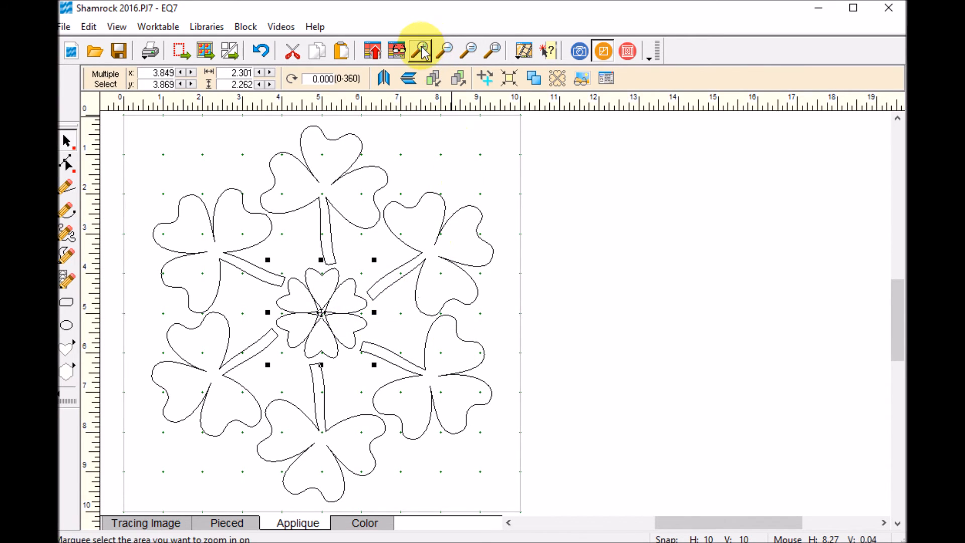
pyautogui.moveTo(262, 253); pyautogui.dragTo(402, 397)
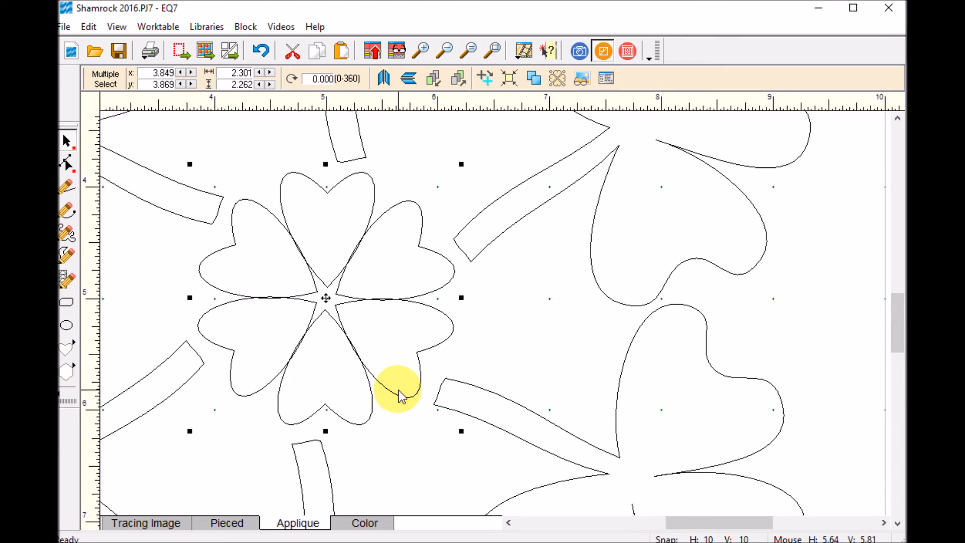
pyautogui.rightClick(324, 294)
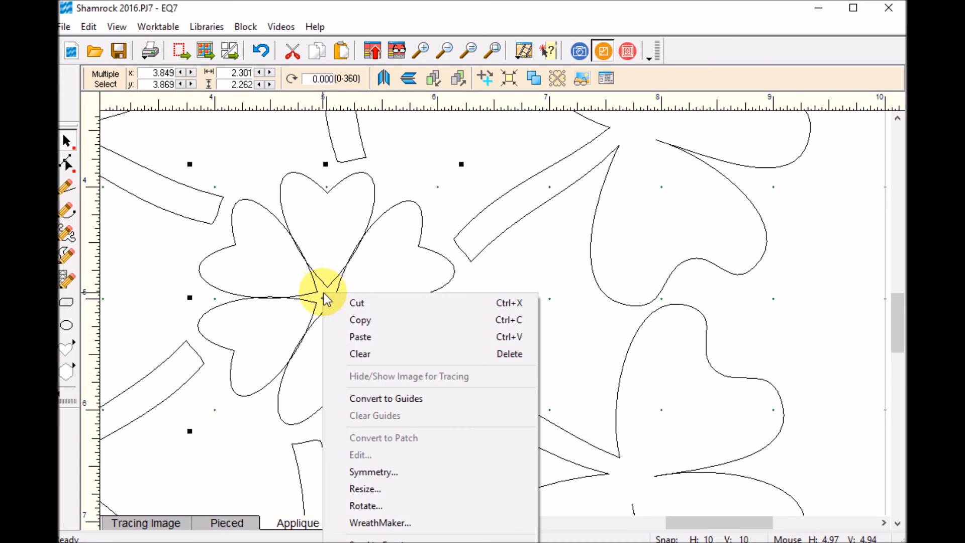
pyautogui.click(364, 489)
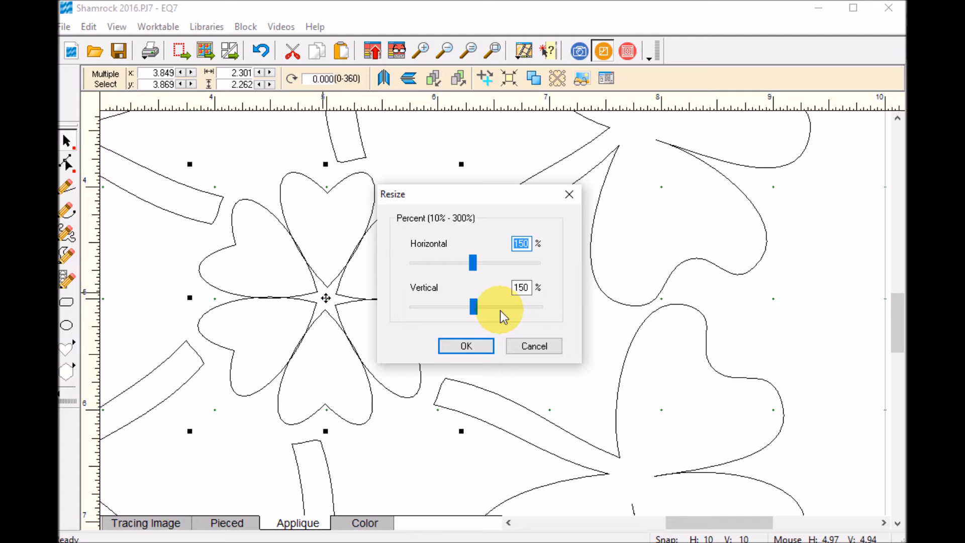
pyautogui.click(532, 243)
pyautogui.moveTo(532, 243); pyautogui.dragTo(433, 256)
pyautogui.write('200')
pyautogui.press('Tab')
pyautogui.press('Tab')
pyautogui.write('200')
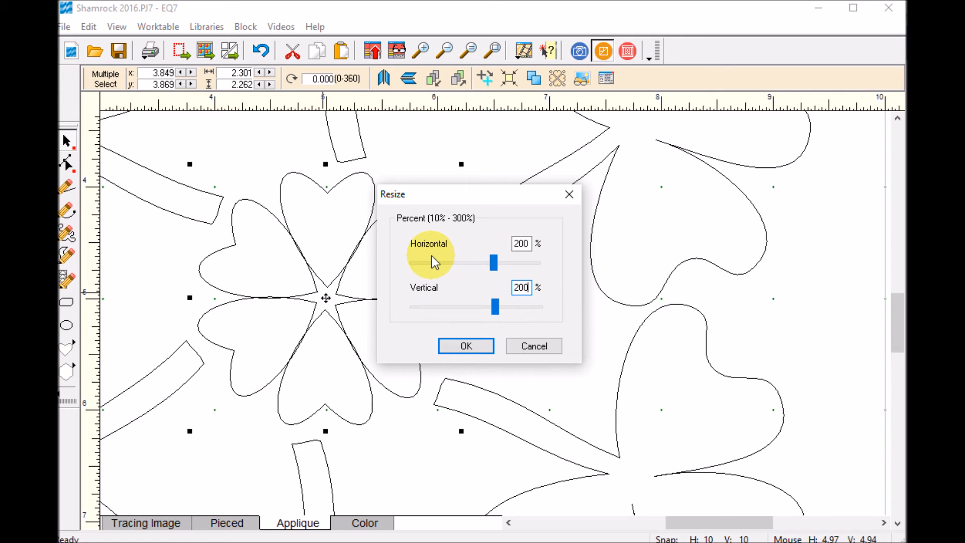
pyautogui.click(467, 346)
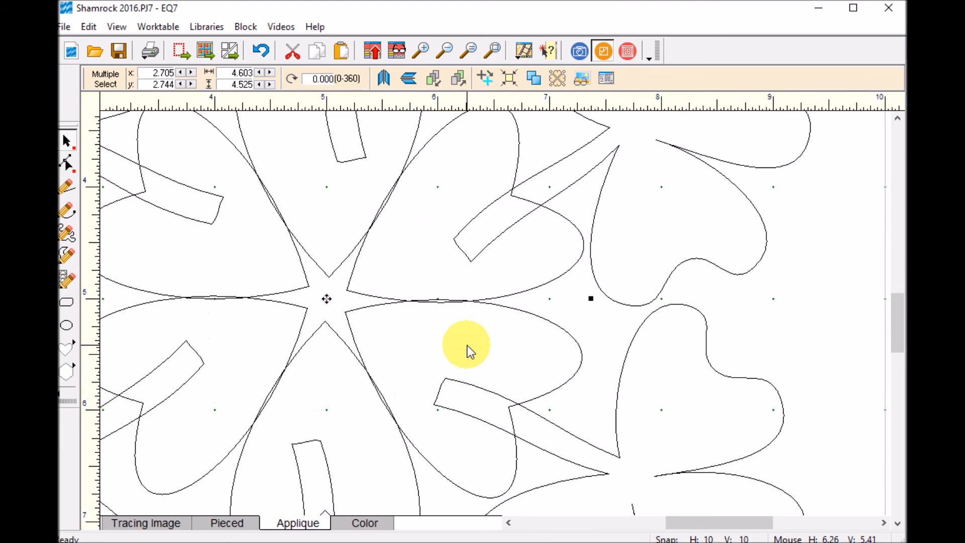
pyautogui.click(496, 51)
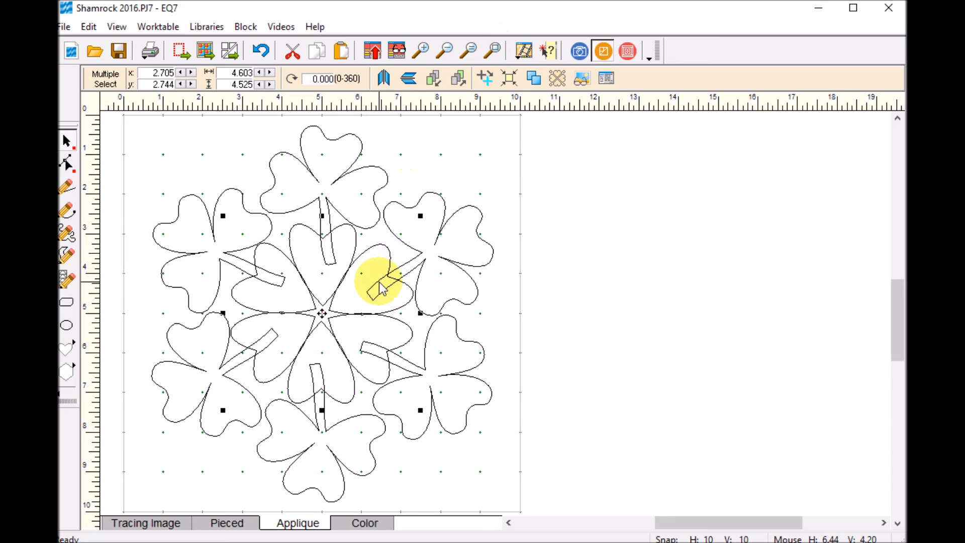
pyautogui.hotkey('ctrl', 'z')
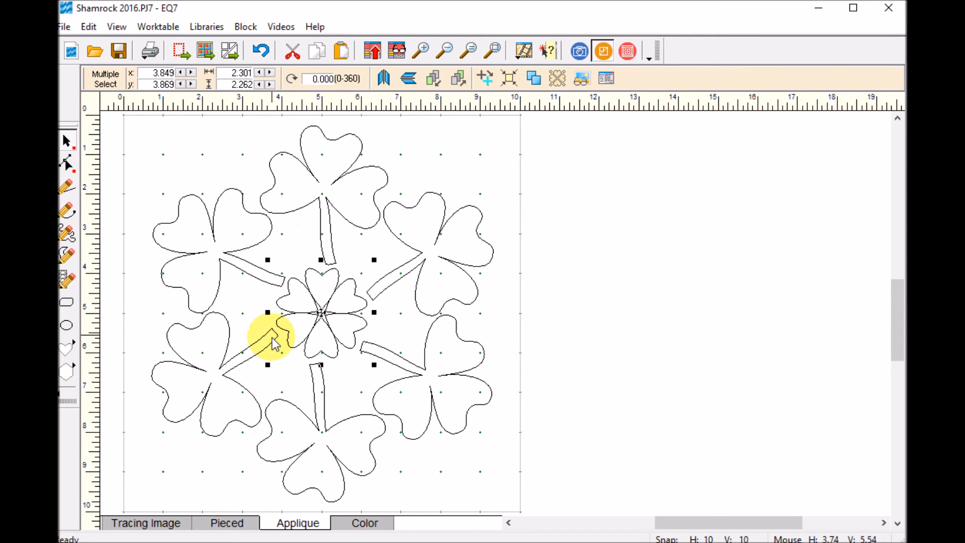
# Resize the ring of hearts to 150% horizontally and vertically, and center it in the block.
pyautogui.rightClick(332, 344)
pyautogui.click(370, 531)
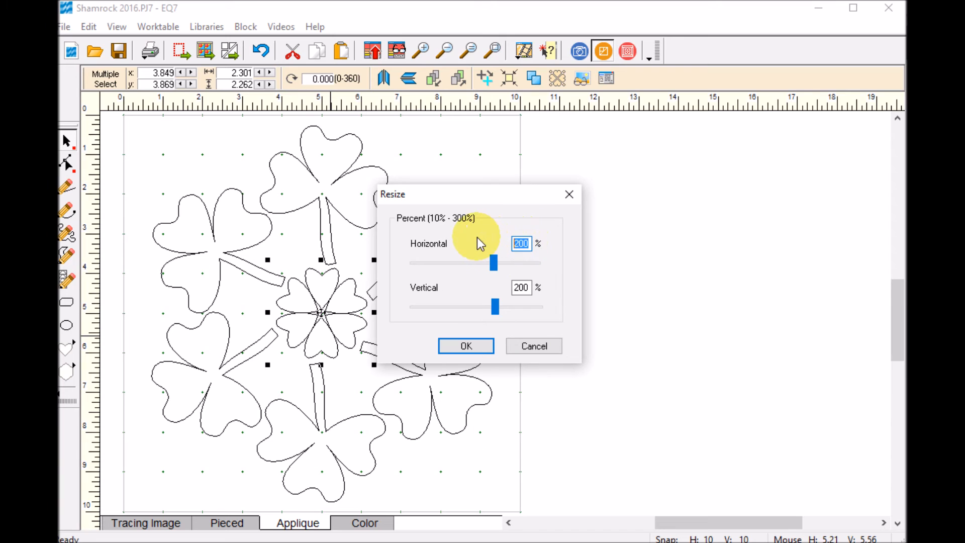
pyautogui.write('150')
pyautogui.click(528, 287)
pyautogui.moveTo(530, 287); pyautogui.dragTo(487, 285)
pyautogui.write('150')
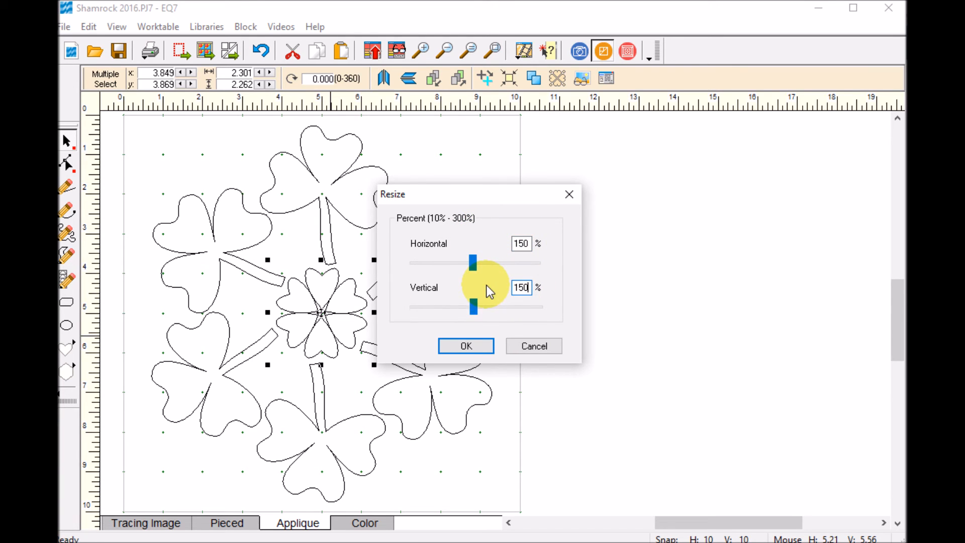
pyautogui.click(466, 347)
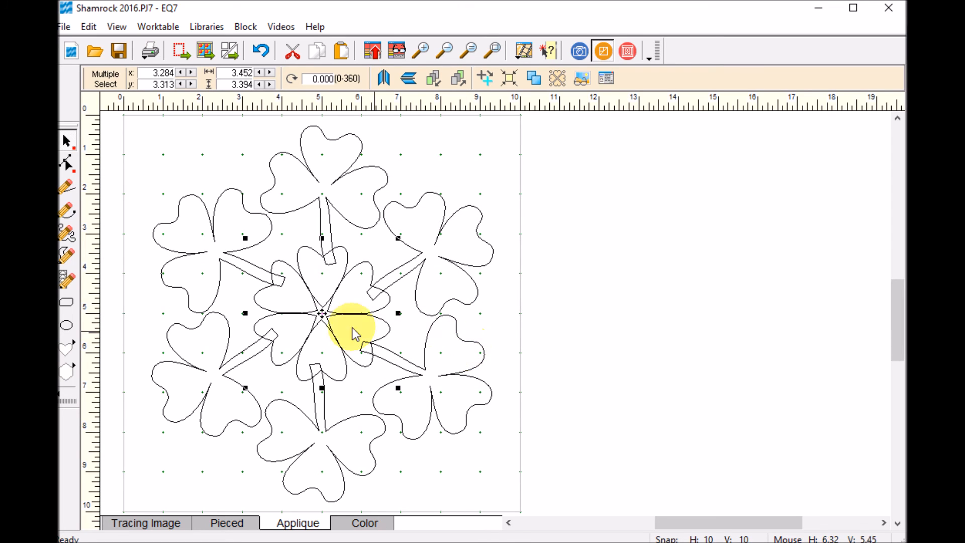
pyautogui.moveTo(320, 312); pyautogui.dragTo(324, 313)
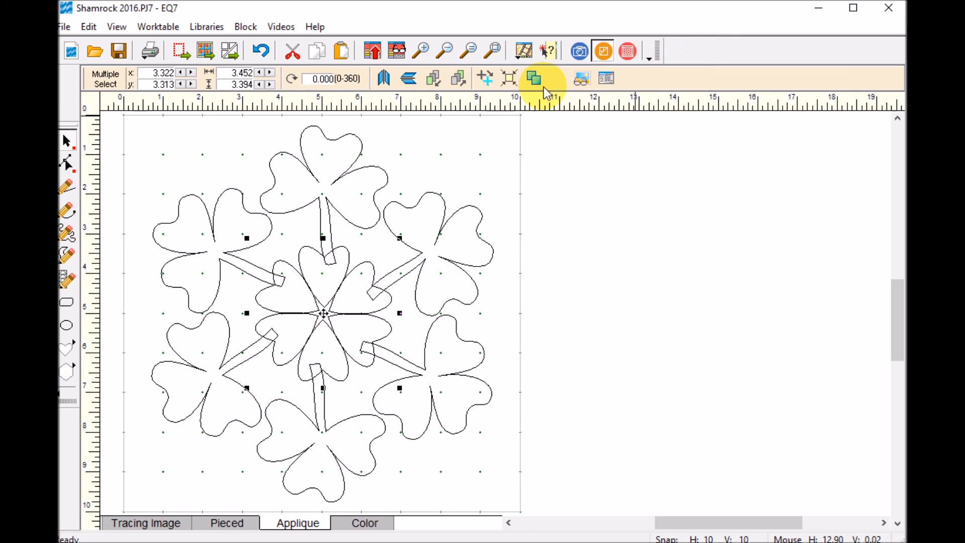
pyautogui.click(509, 79)
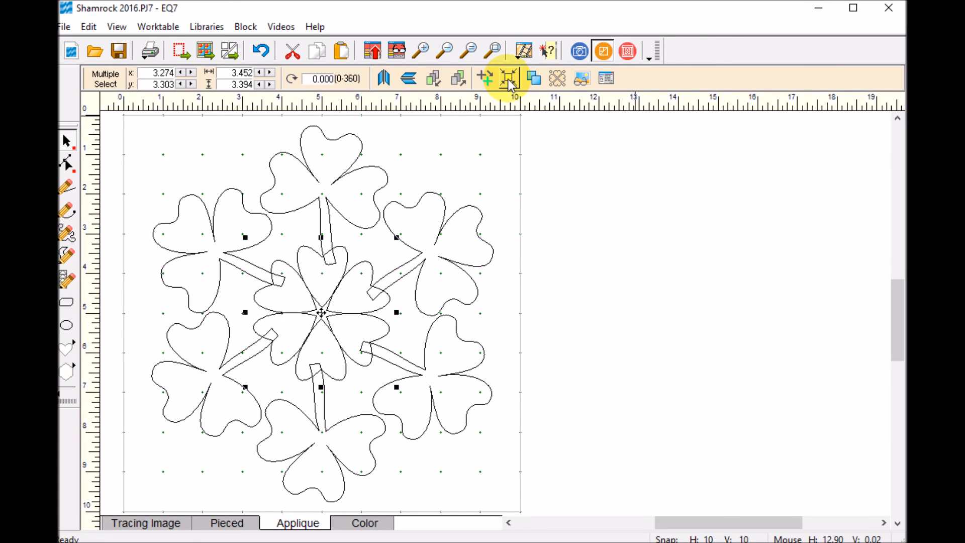
# Recolor the block's background with the cream scroll-print fabric, and close the fabric palette.
pyautogui.click(354, 526)
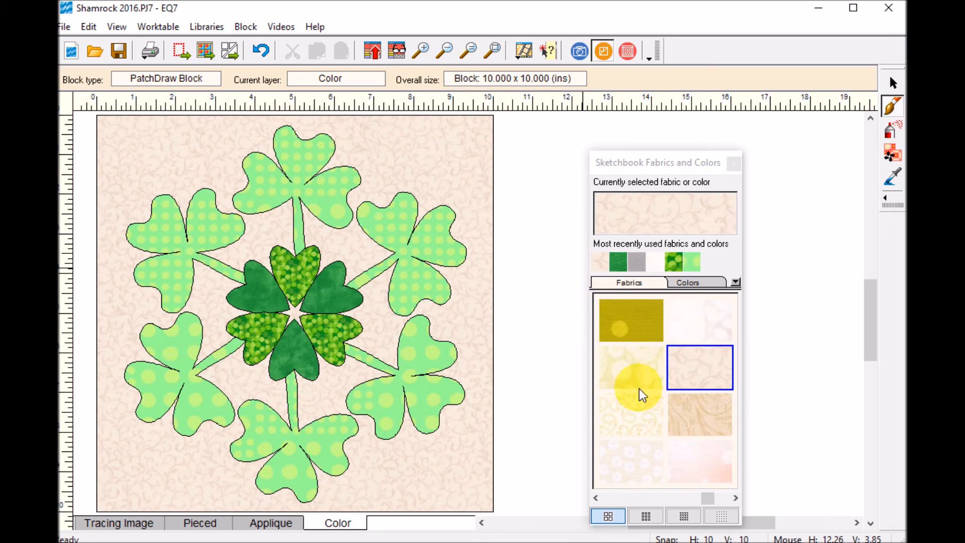
pyautogui.click(635, 412)
pyautogui.click(470, 206)
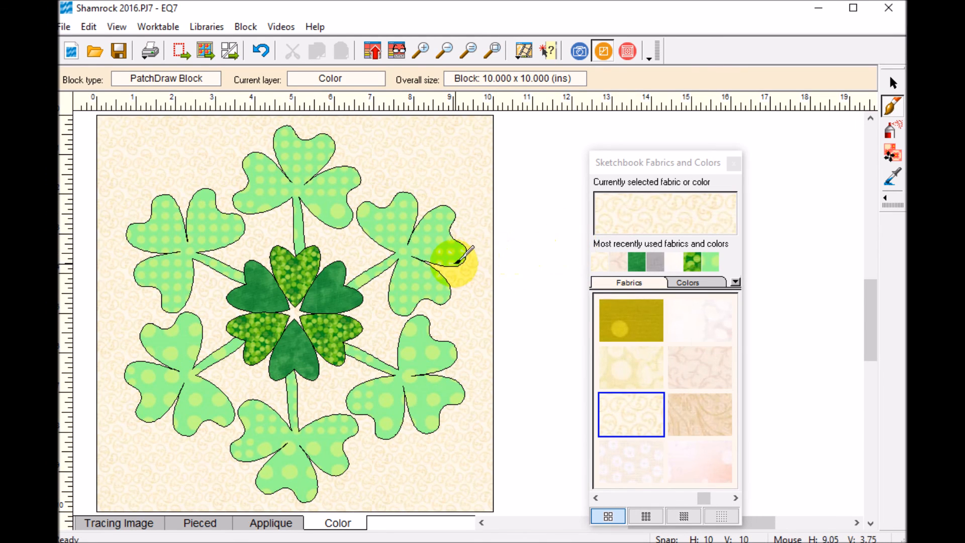
pyautogui.click(734, 162)
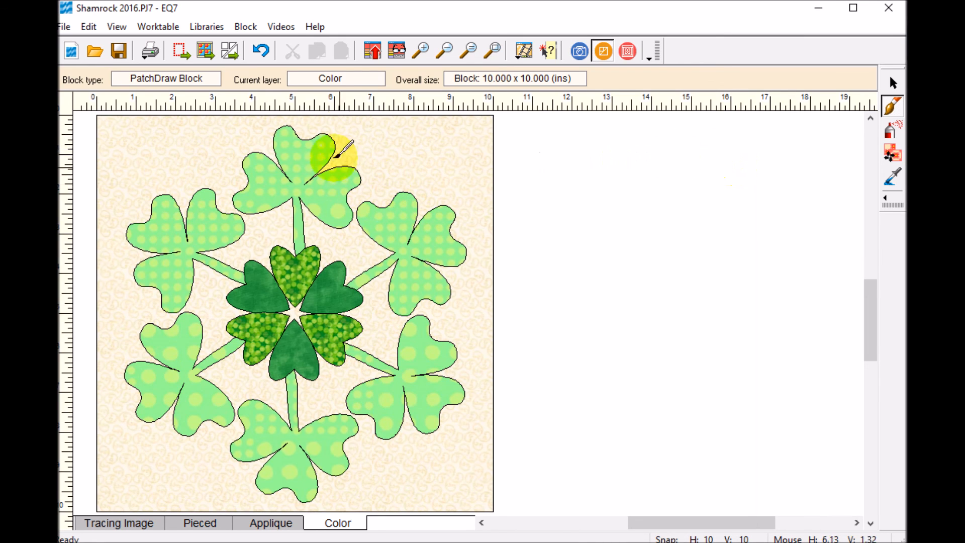